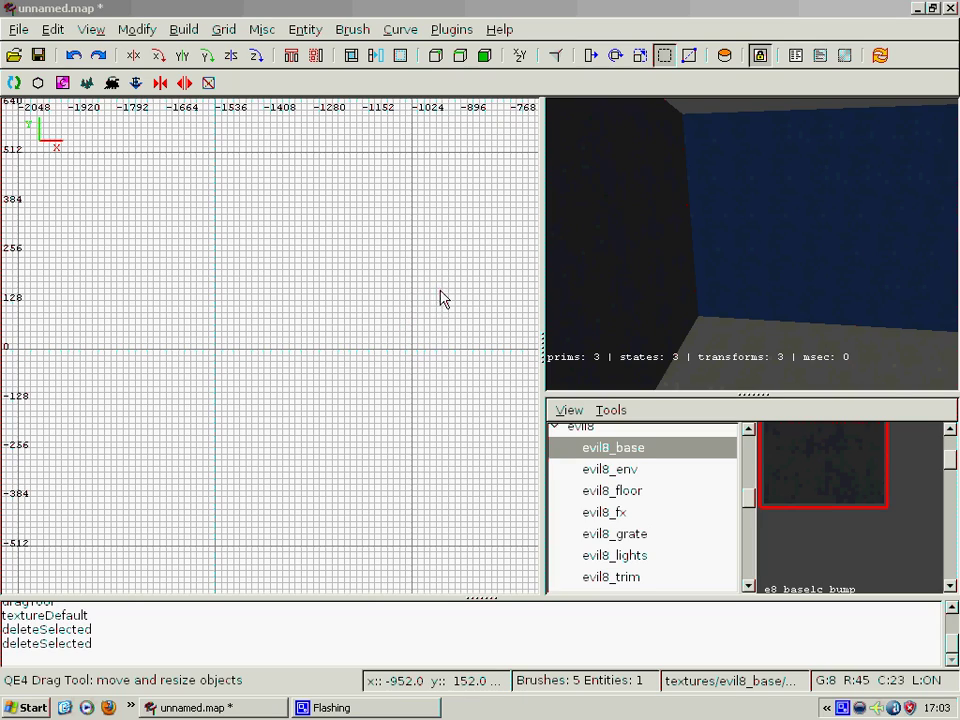
- Create a brush in the top view against the inner face of the y 512 wall, spanning x -128 to 256 and y 192 to 512
right_drag(450, 330, 110, 326)
scroll(478, 317, down, 1)
right_drag(468, 299, 357, 305)
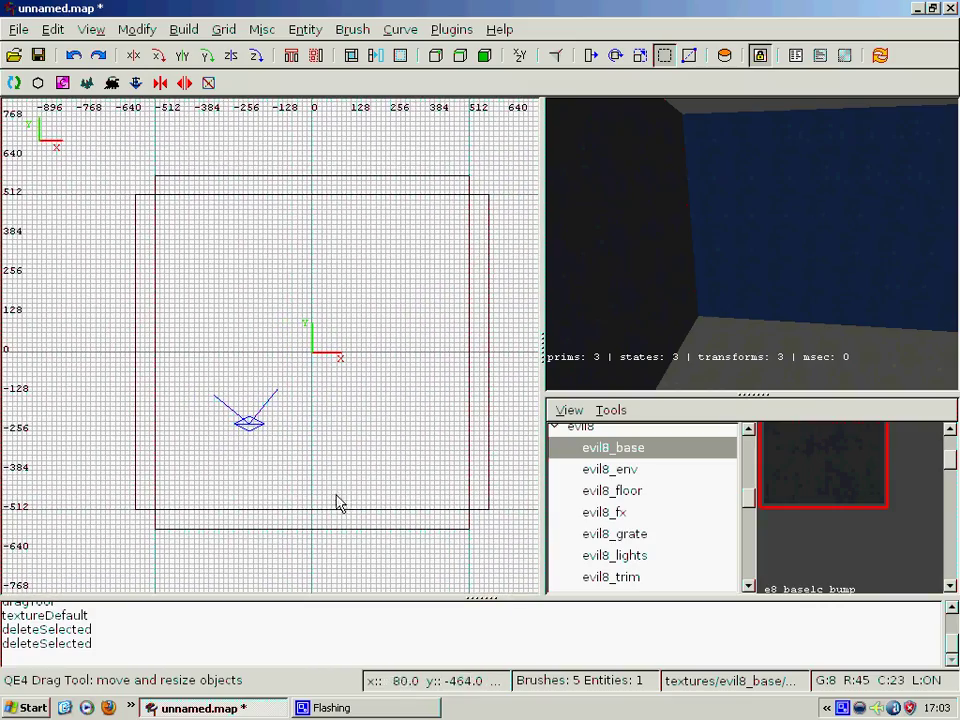
right_drag(454, 294, 403, 387)
right_click(572, 265)
right_click(572, 265)
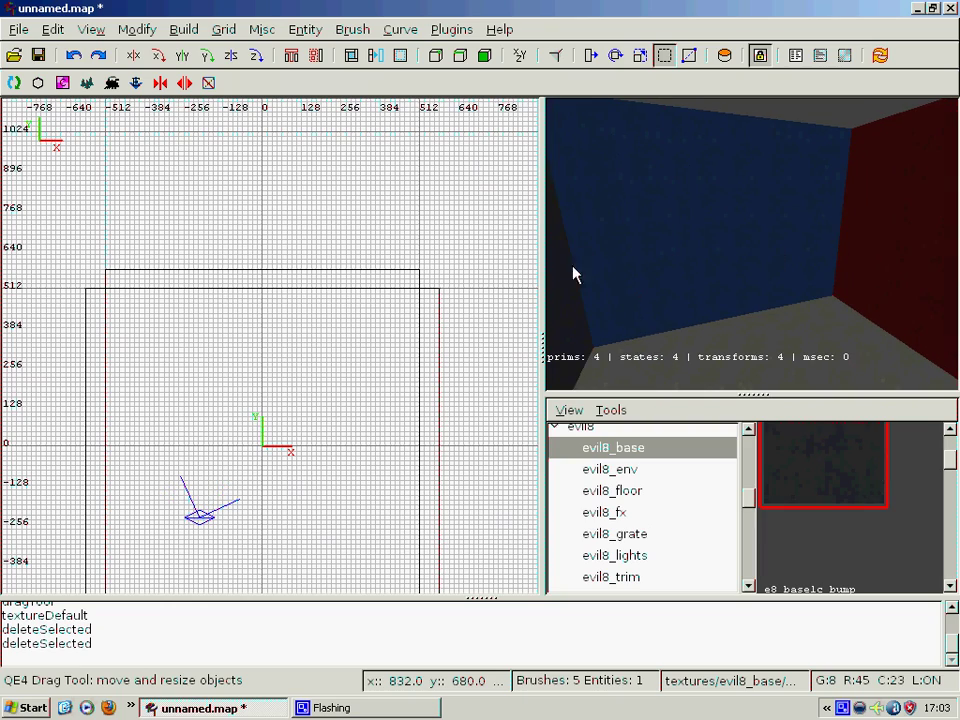
scroll(378, 293, up, 3)
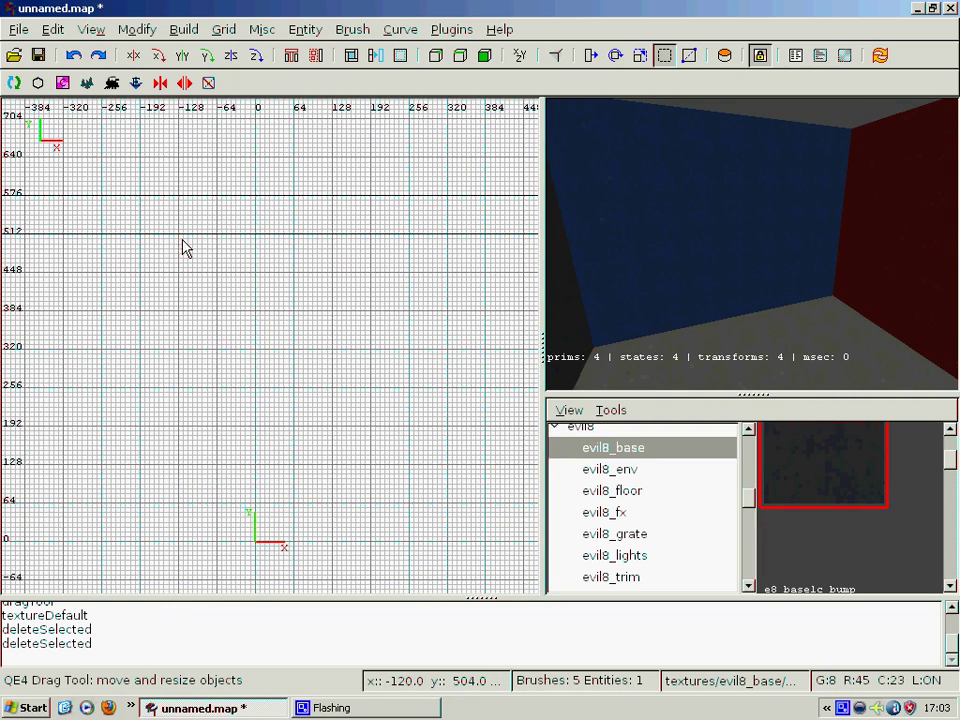
mouse_move(178, 242)
mouse_down()
mouse_move(324, 283)
mouse_move(409, 334)
mouse_move(416, 425)
mouse_up()
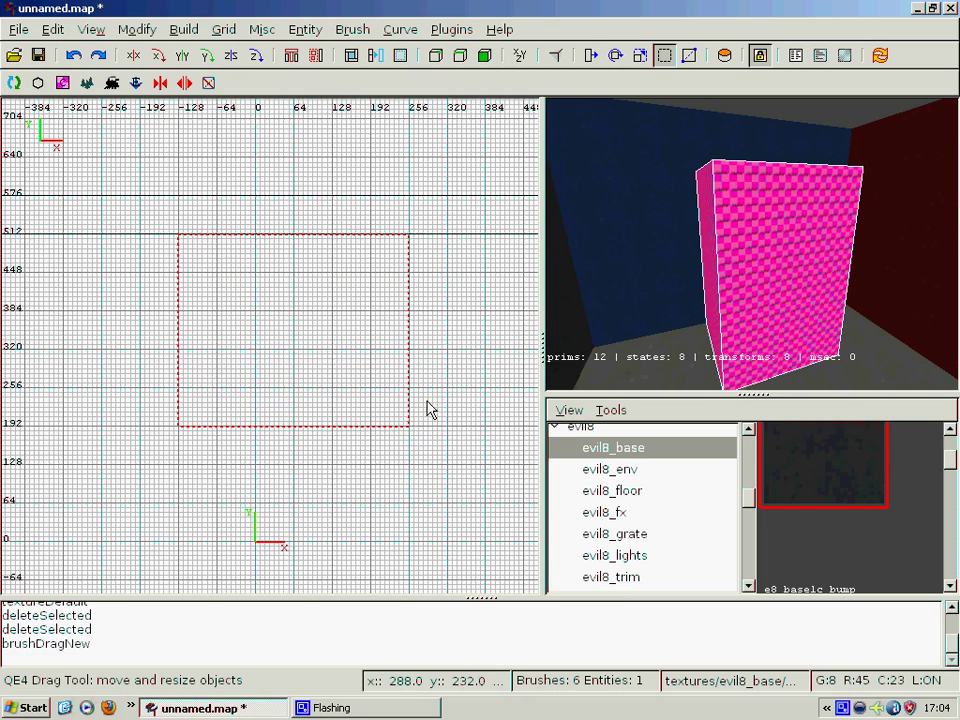
- Resize the brush vertically in the XZ view so that it spans z 448 to 512
scroll(272, 357, down, 1)
scroll(275, 358, up, 1)
click(521, 58)
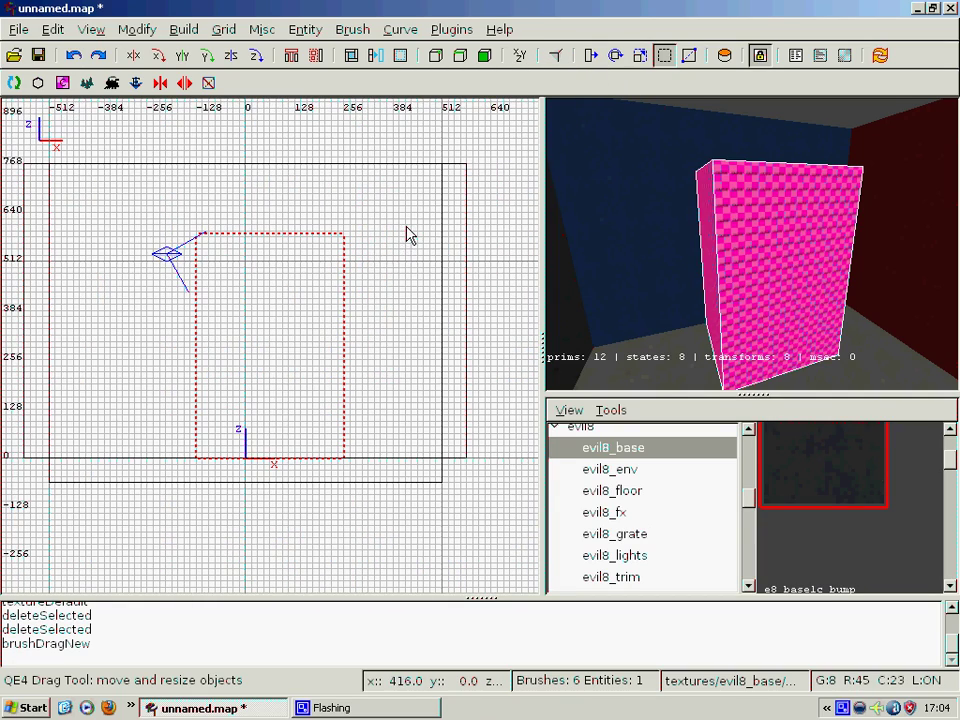
mouse_move(240, 508)
mouse_down()
mouse_move(258, 365)
mouse_move(253, 317)
mouse_up()
scroll(258, 286, up, 1)
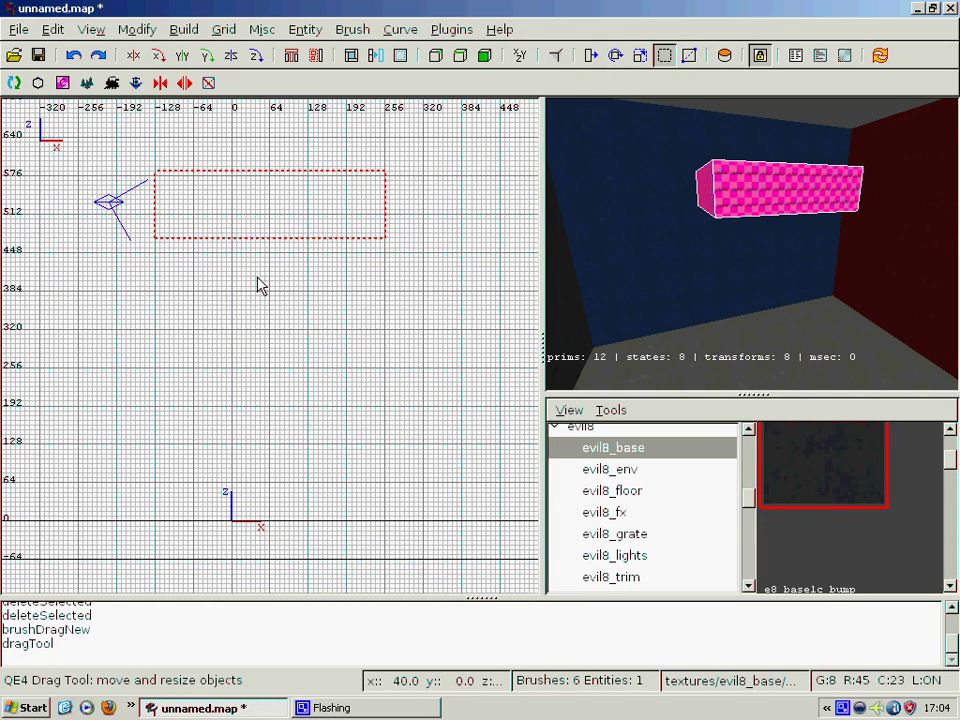
drag(248, 177, 242, 208)
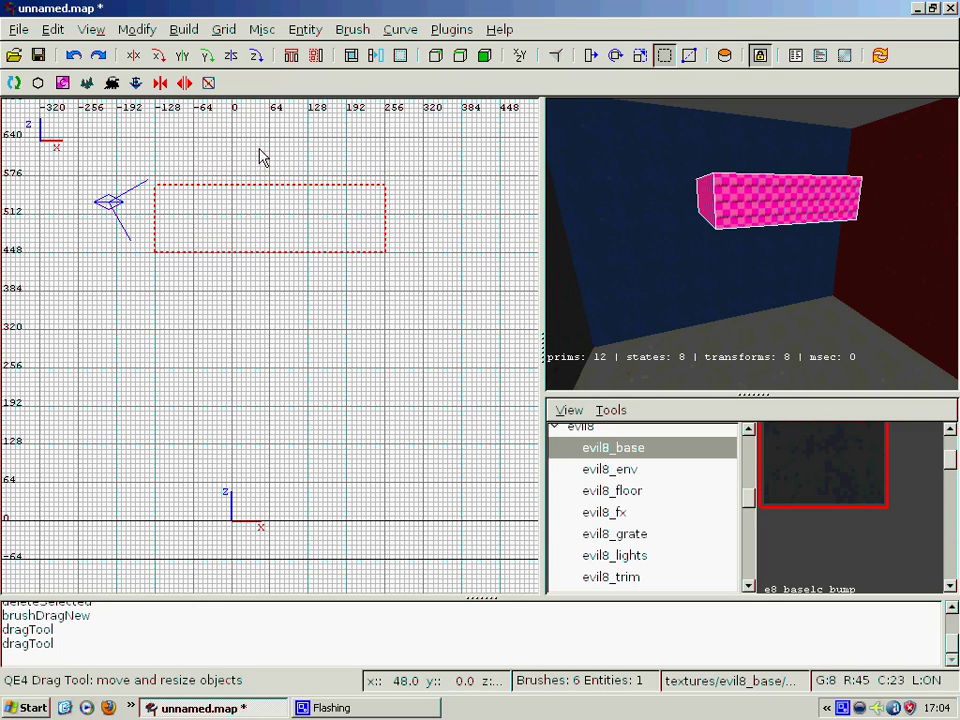
drag(258, 165, 257, 178)
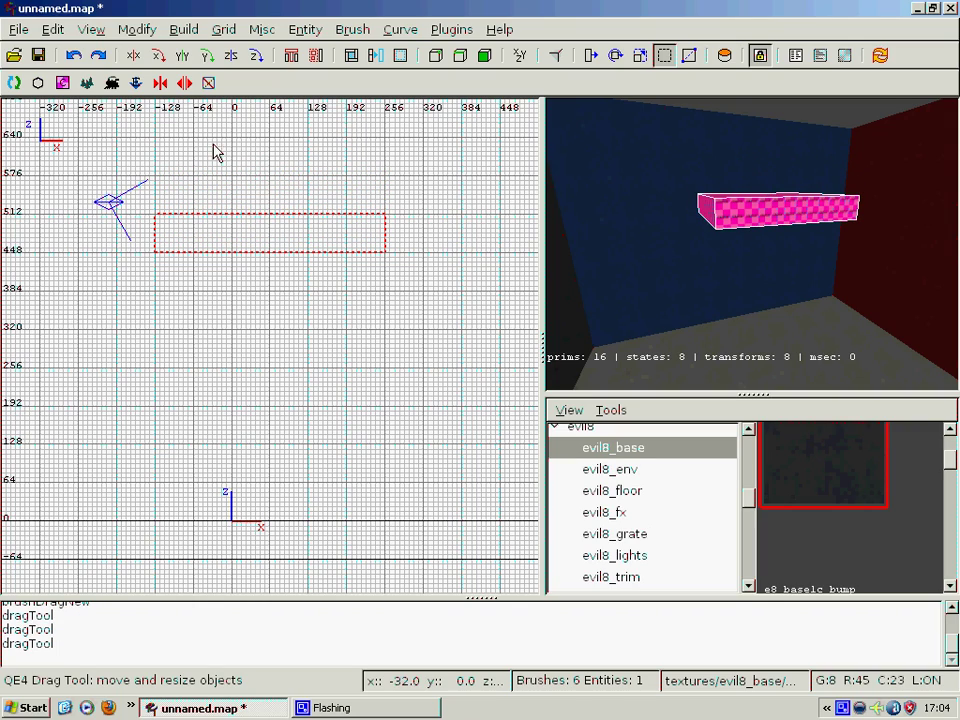
- Shorten the brush in the top view by moving its front edge back to y 256
click(100, 34)
mouse_move(140, 146)
click(257, 174)
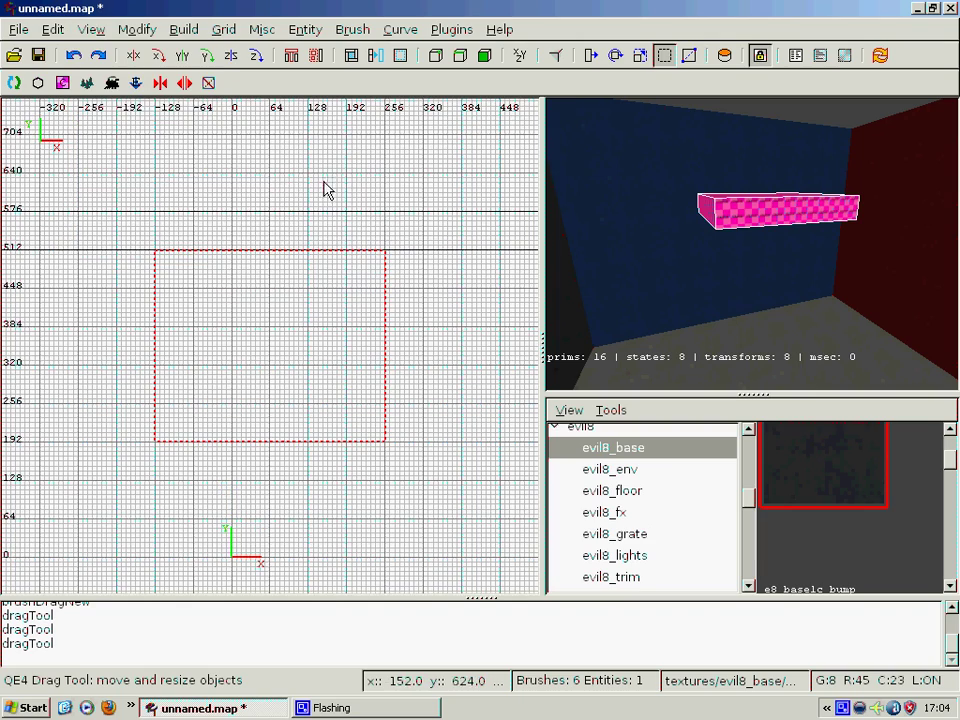
scroll(387, 290, down, 1)
scroll(387, 290, up, 1)
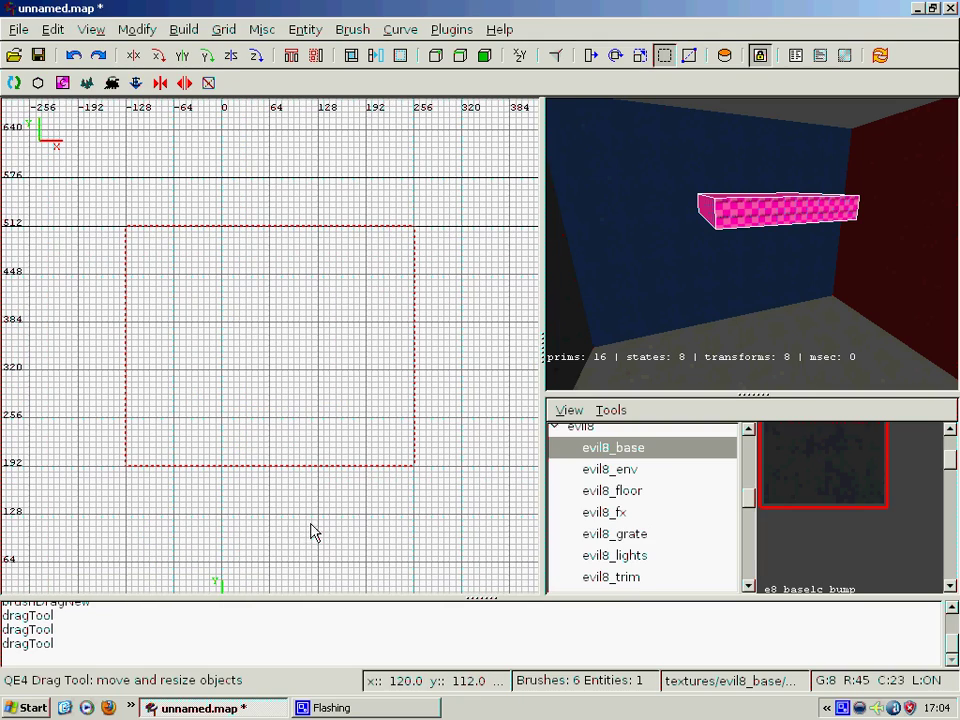
drag(310, 532, 289, 482)
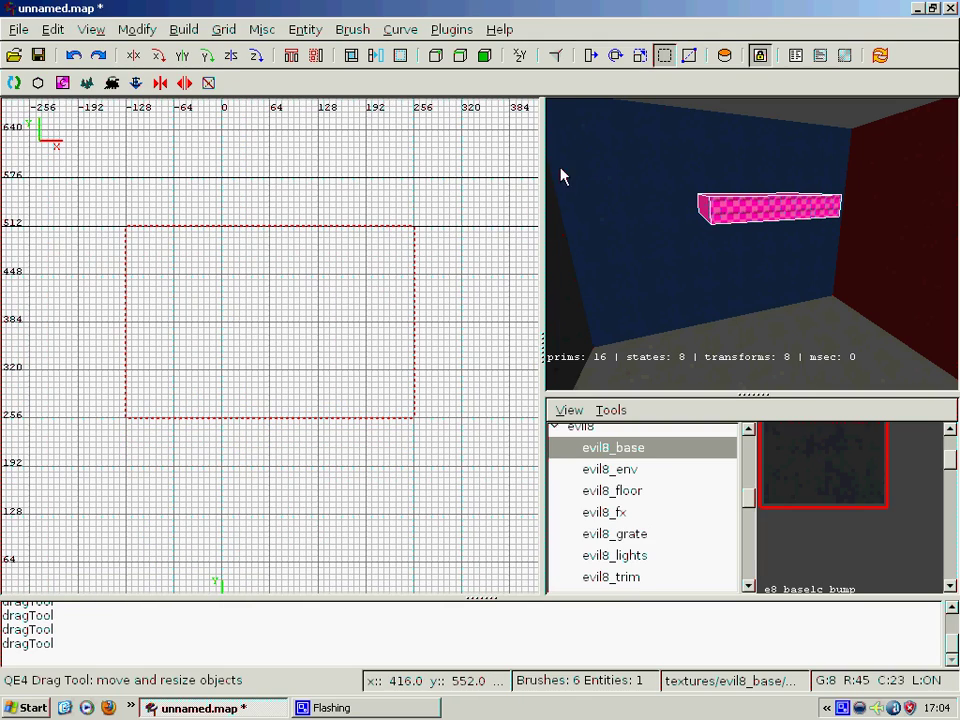
- Clip both sides of the brush into a taper, cutting from (256, 512) to (128, 256) and from (0, 256) to (-128, 512)
click(688, 57)
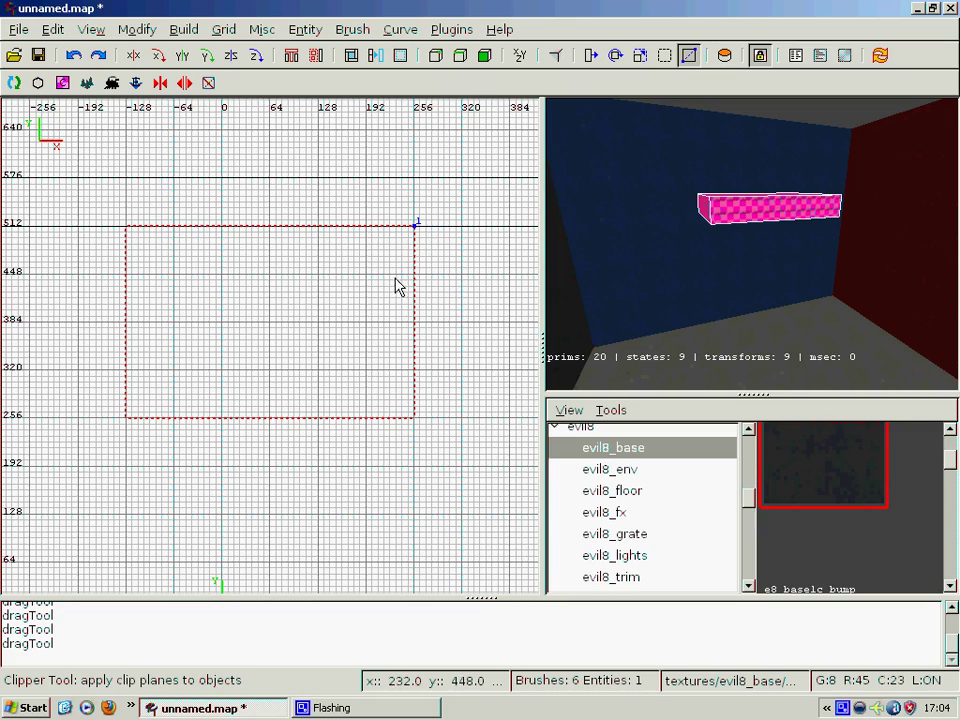
click(320, 425)
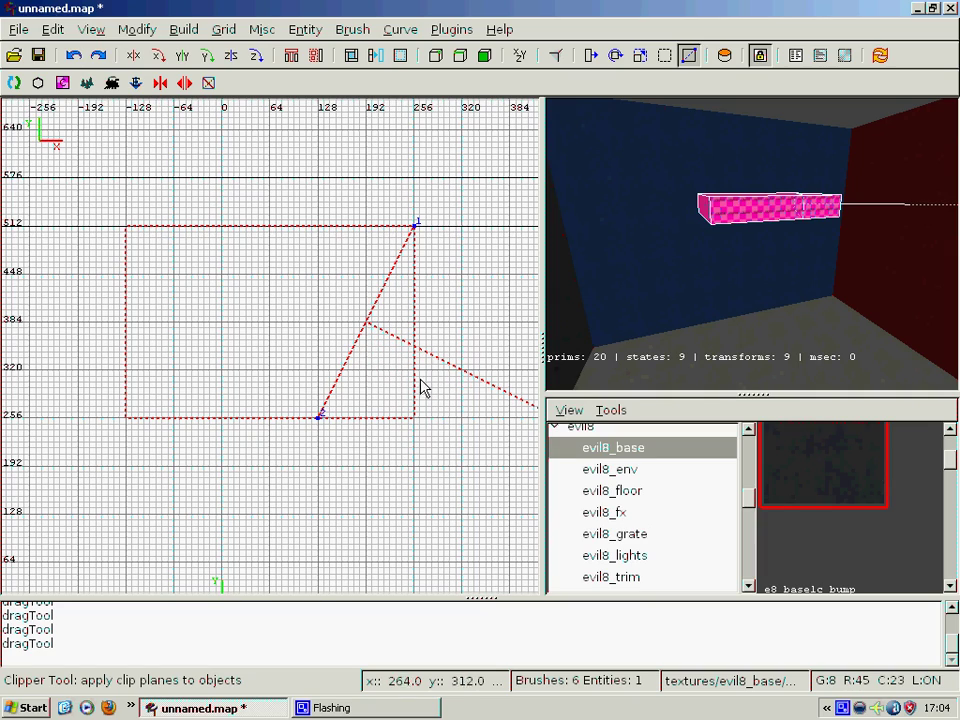
right_click(752, 243)
key(Up)
right_click(735, 268)
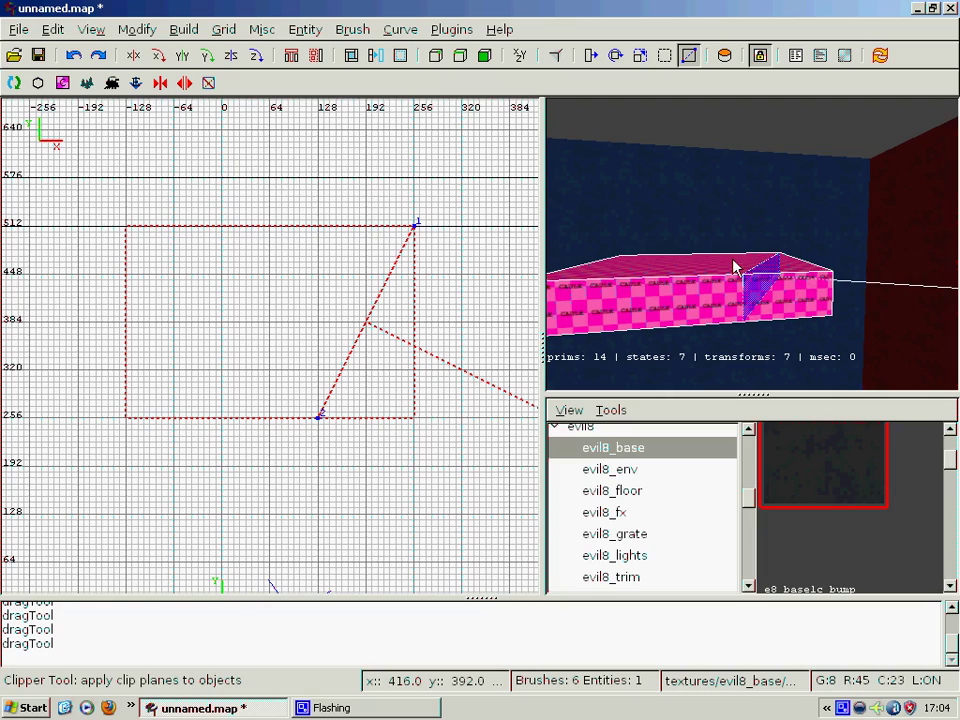
key(Return)
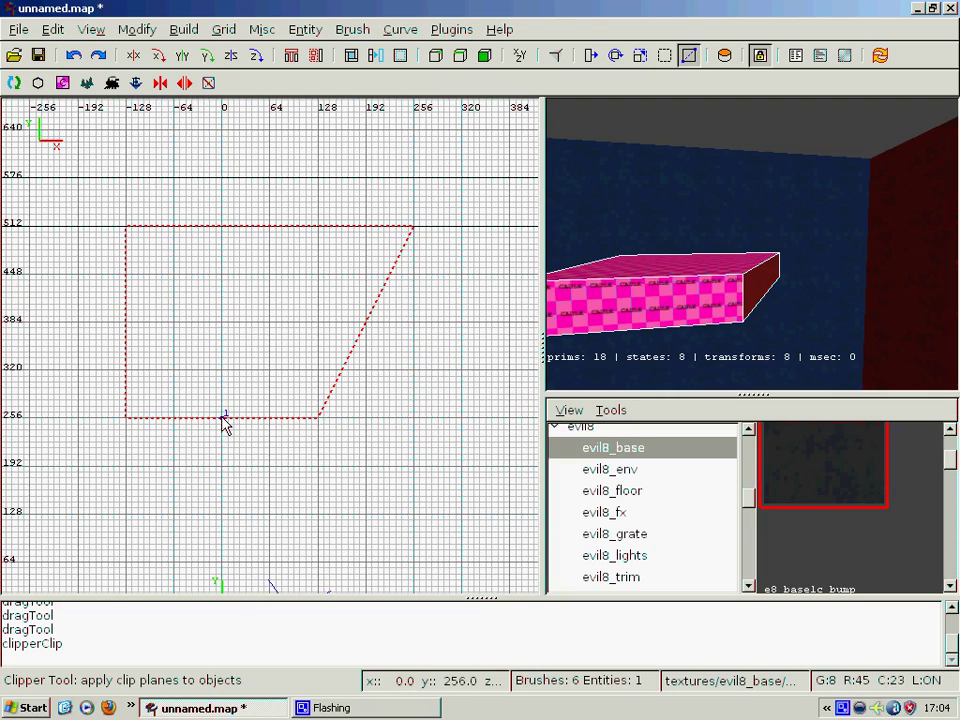
click(126, 225)
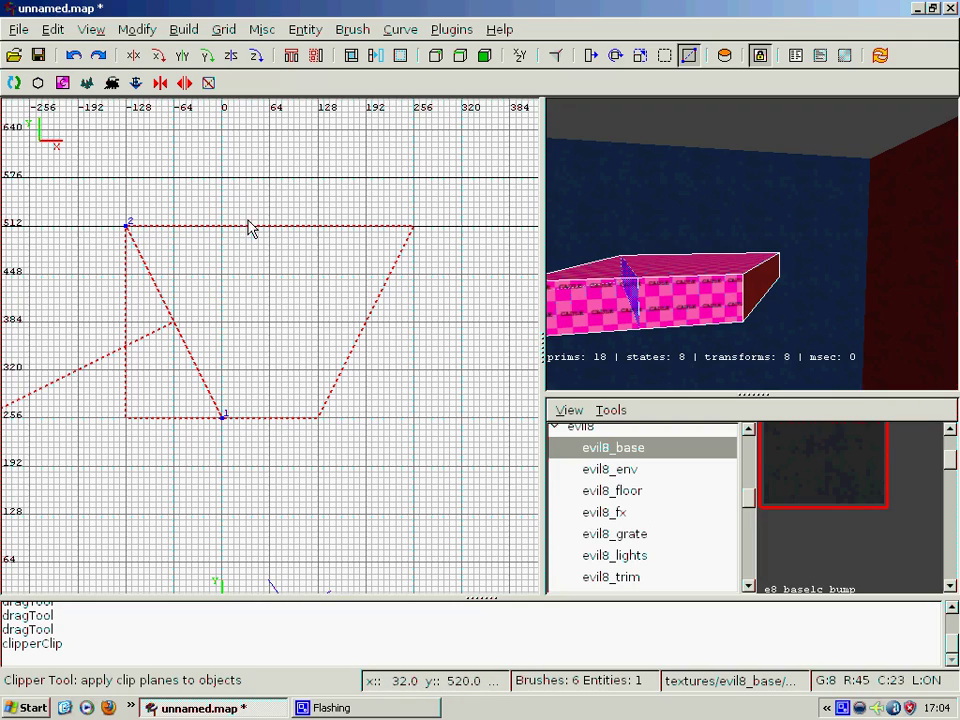
key(Return)
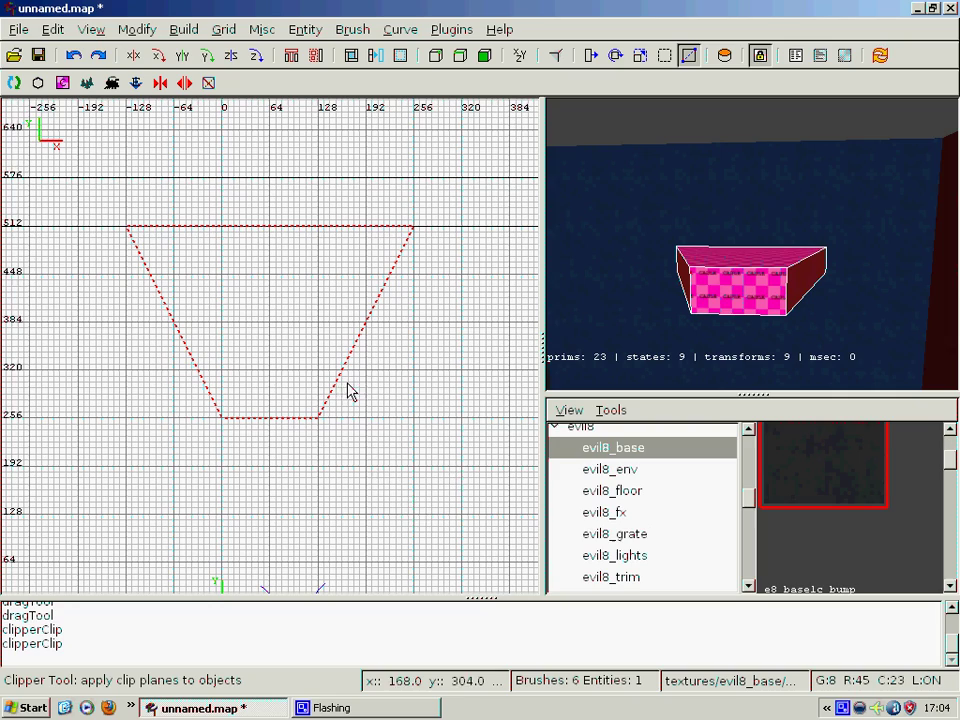
- Try a diagonal clip across the brush's upper corner on the +X end in the XZ view and undo it
click(521, 57)
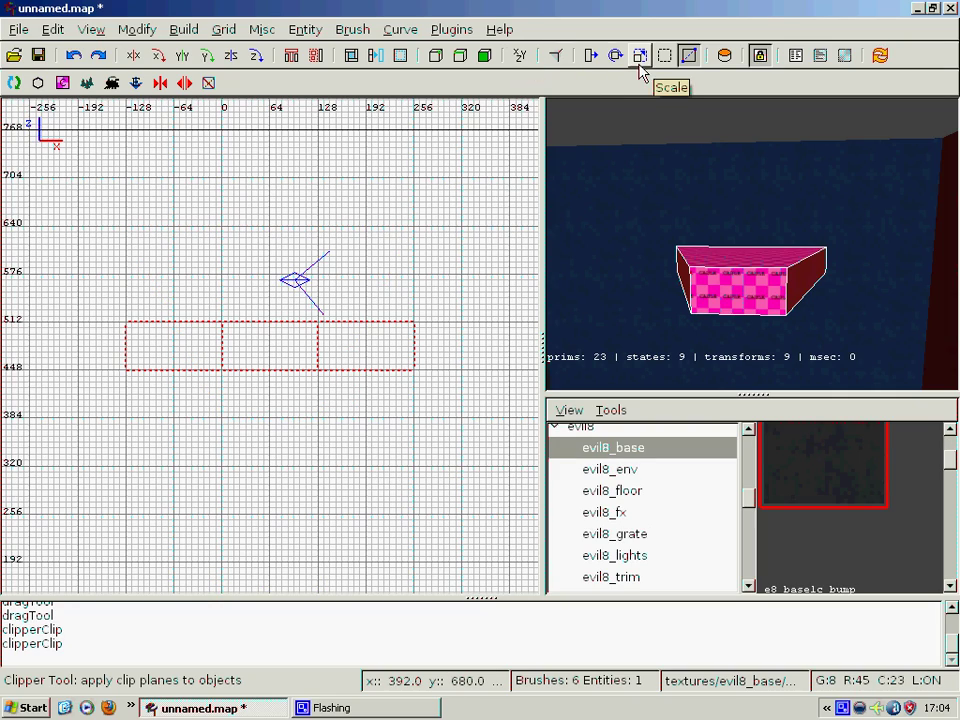
click(451, 400)
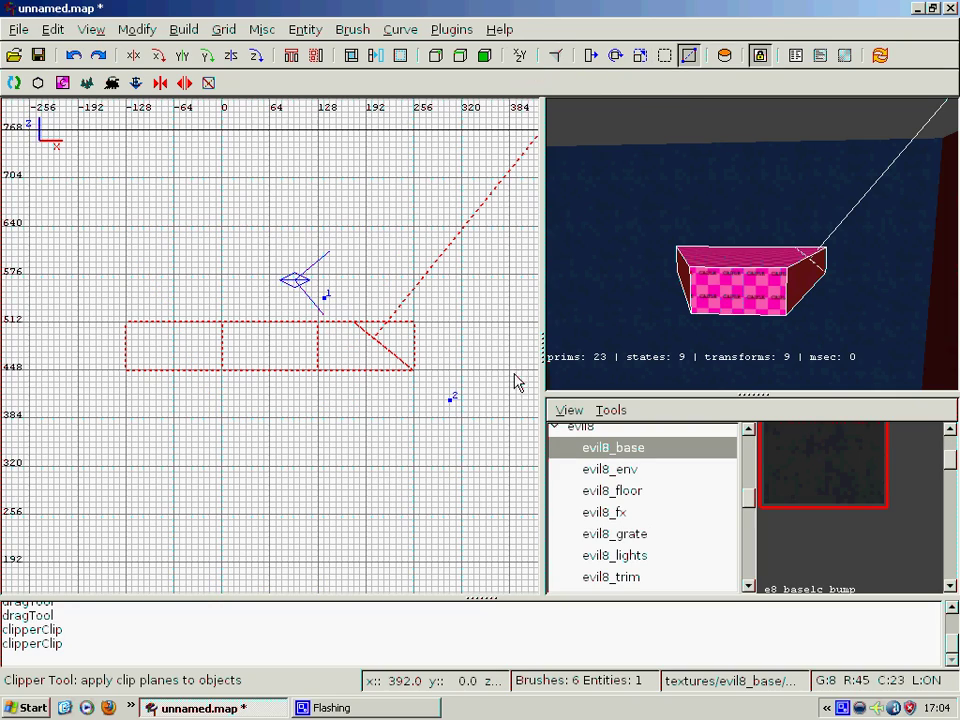
right_click(913, 287)
right_click(913, 287)
key(Return)
right_click(913, 287)
key(Right)
key(Right)
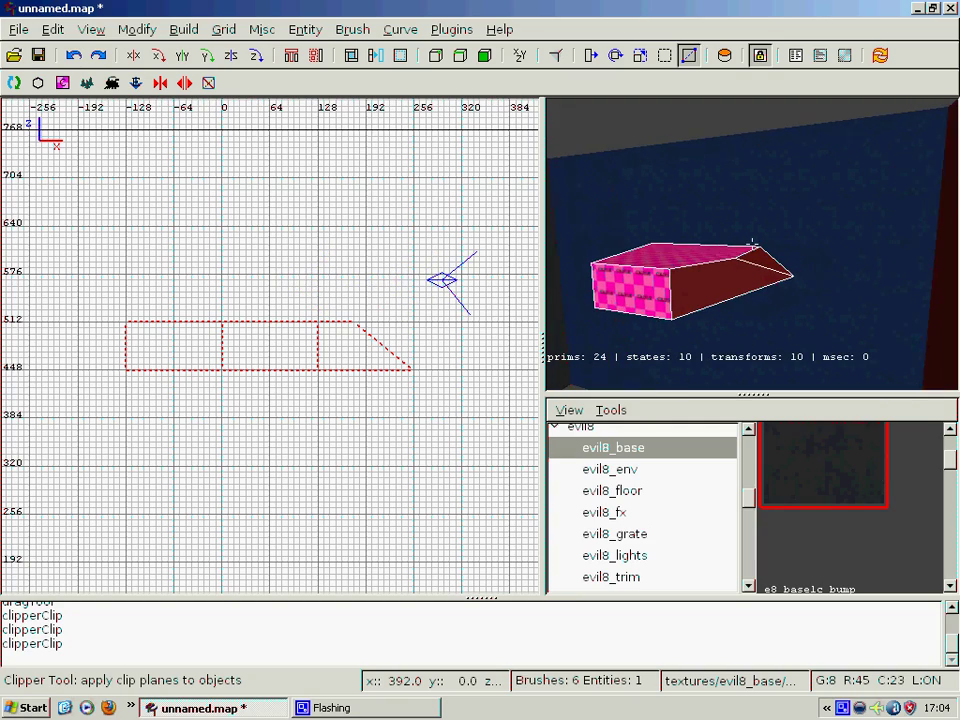
key(ctrl+z)
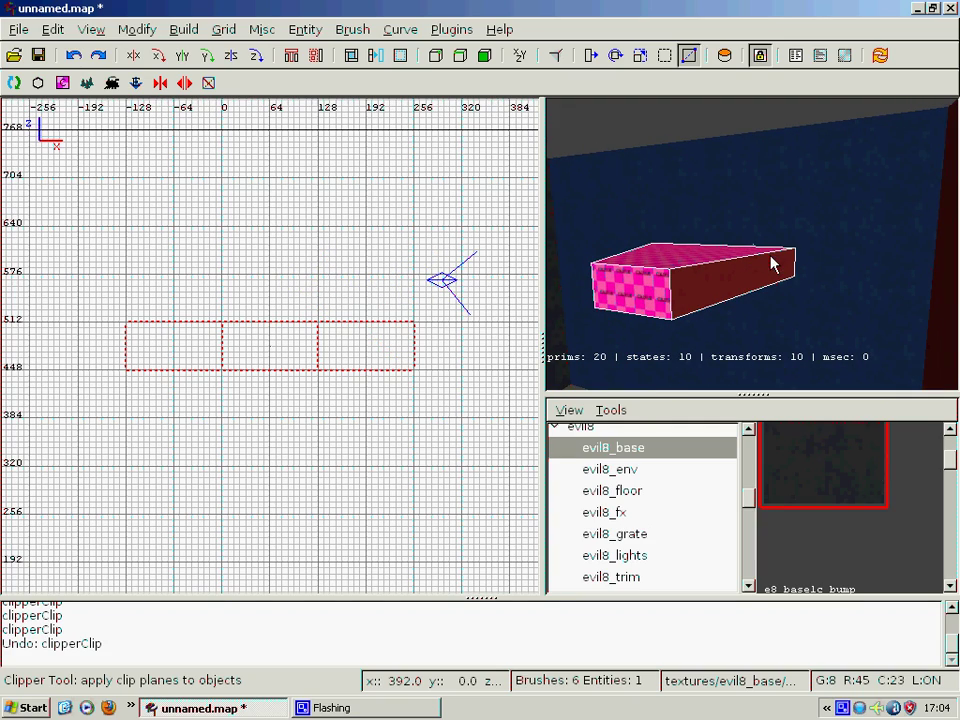
- Apply the highlighted evil8_base texture to the tapered brush, return to the XY top view and deselect the brush
key(Left)
key(Down)
right_click(689, 179)
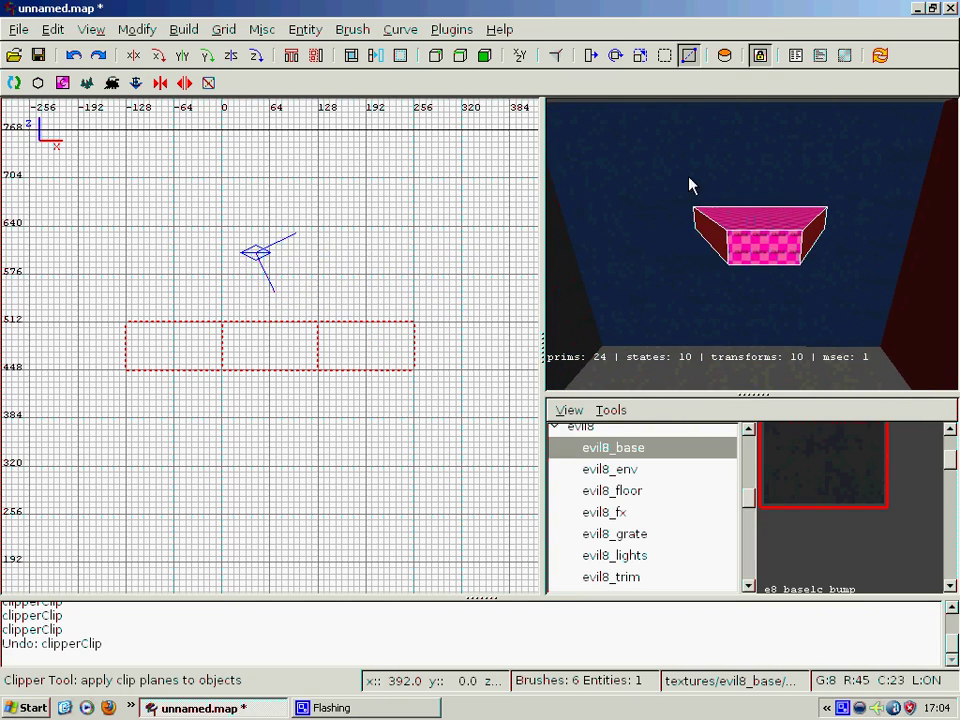
click(91, 29)
mouse_move(165, 148)
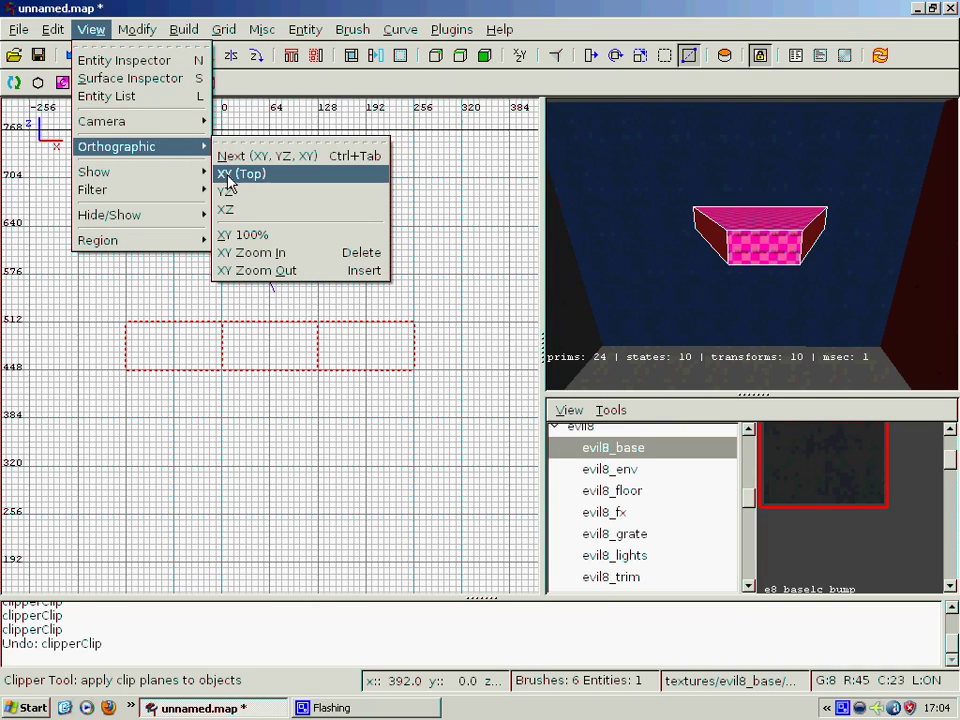
click(227, 175)
click(771, 470)
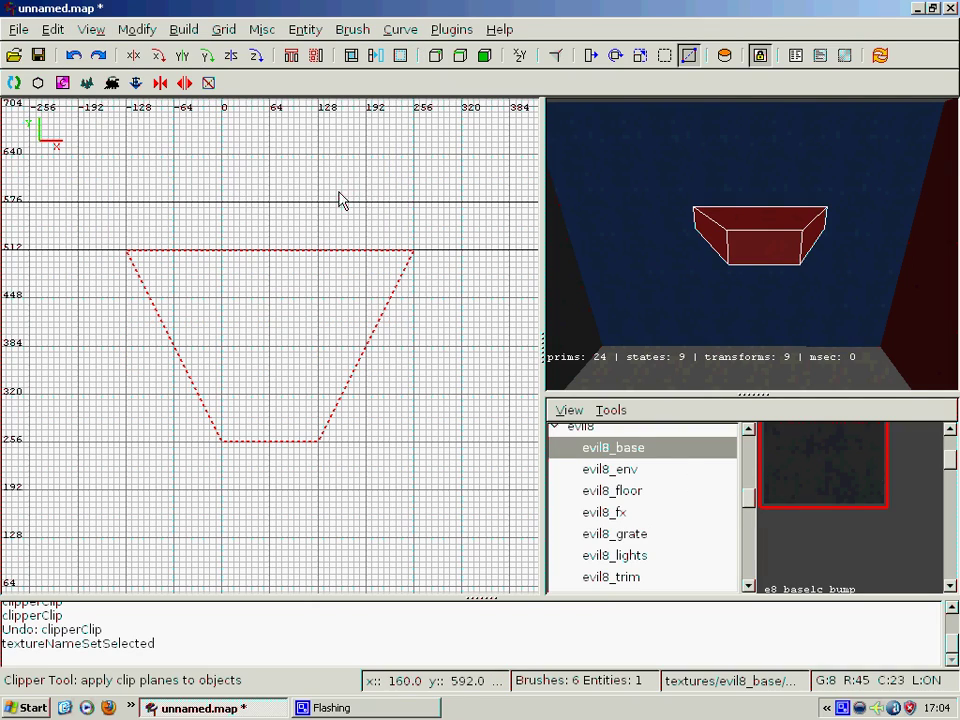
key(Escape)
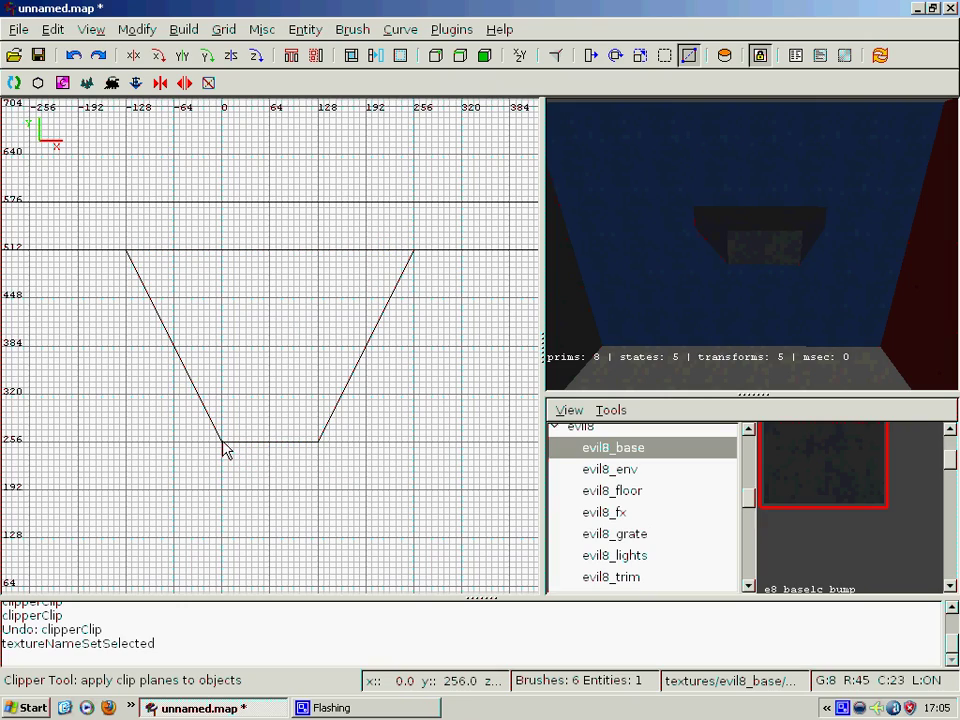
- Create a 128 by 128 brush in front of the tapered one at x 0 to 128, y 128 to 256, and move it down 448 units to the floor
click(666, 56)
mouse_move(223, 443)
mouse_down()
mouse_move(328, 521)
mouse_move(322, 543)
mouse_up()
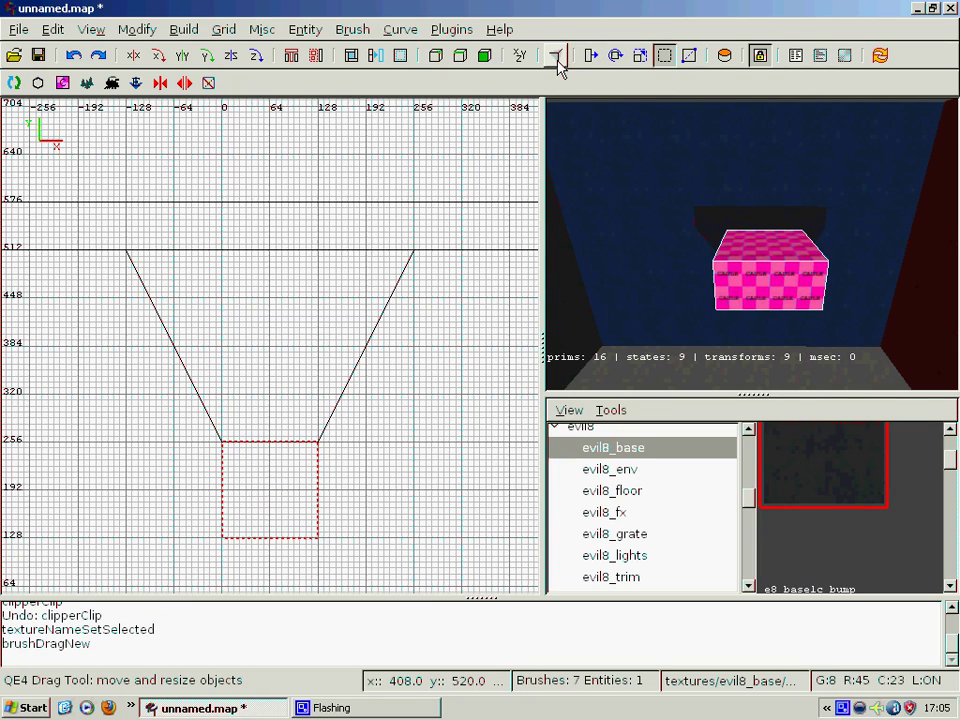
click(520, 58)
scroll(300, 345, down, 3)
right_drag(306, 311, 320, 252)
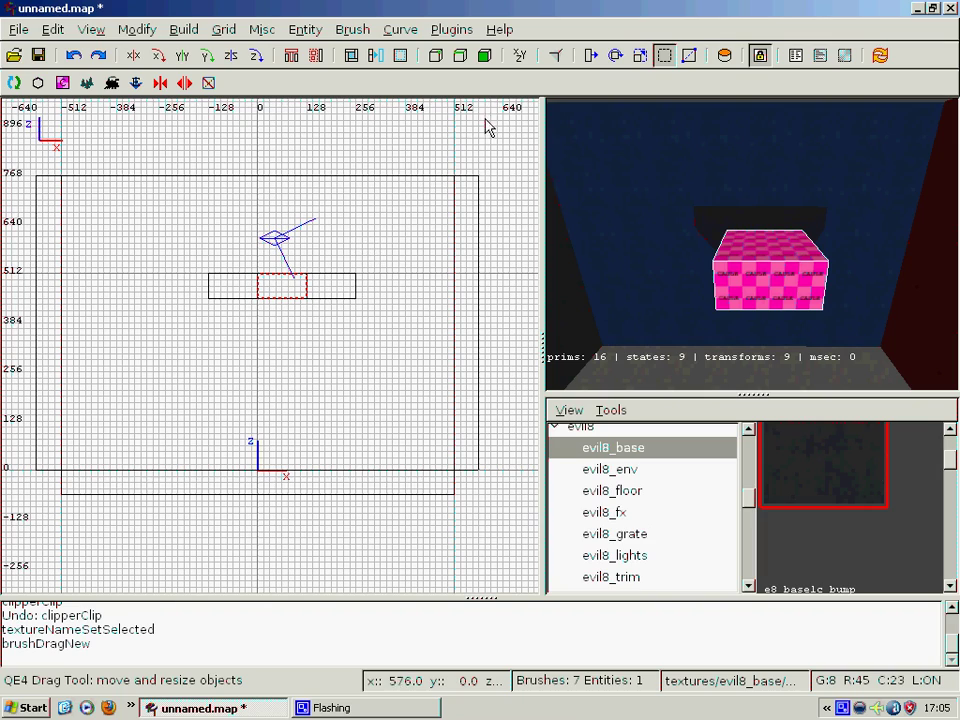
click(589, 58)
drag(279, 274, 281, 416)
click(669, 57)
- Reduce the floor brush's height to 32 units by lowering its top face
right_click(705, 170)
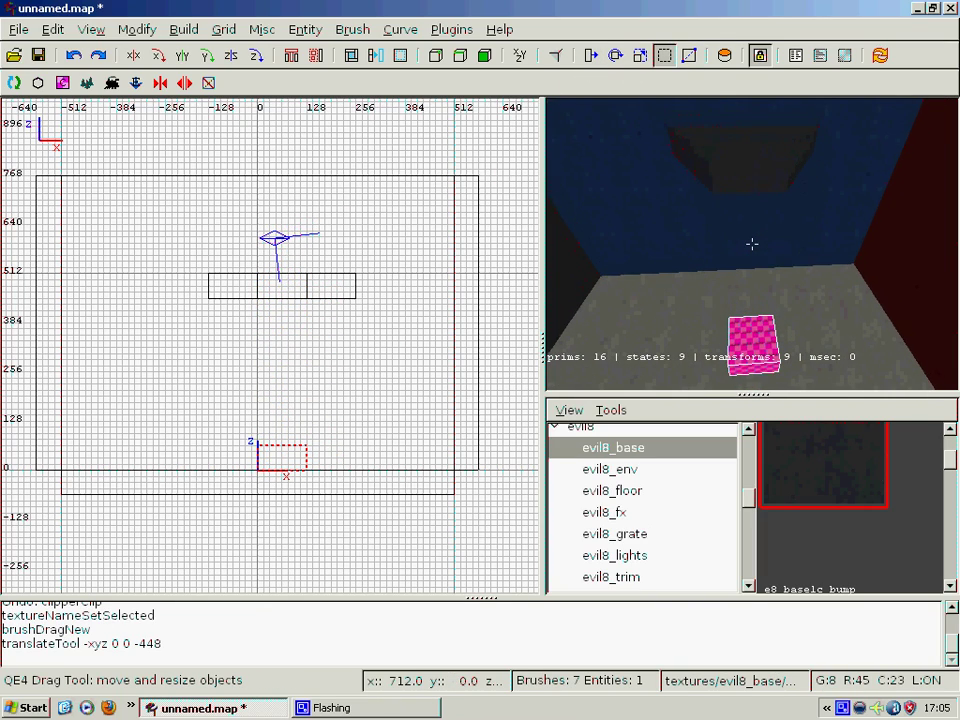
scroll(315, 424, up, 6)
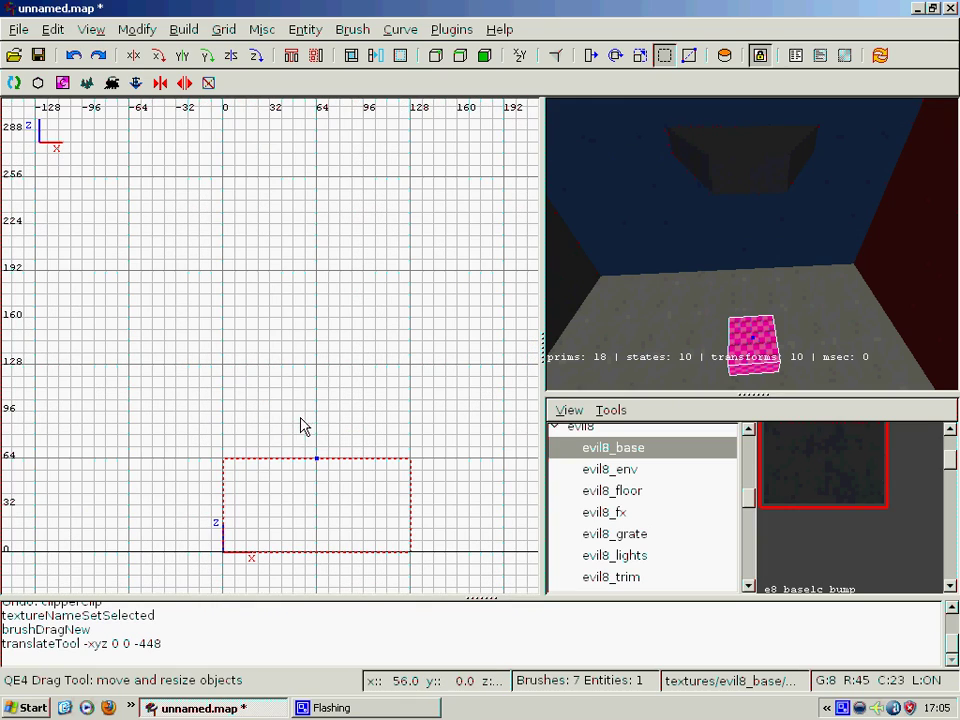
drag(300, 462, 302, 461)
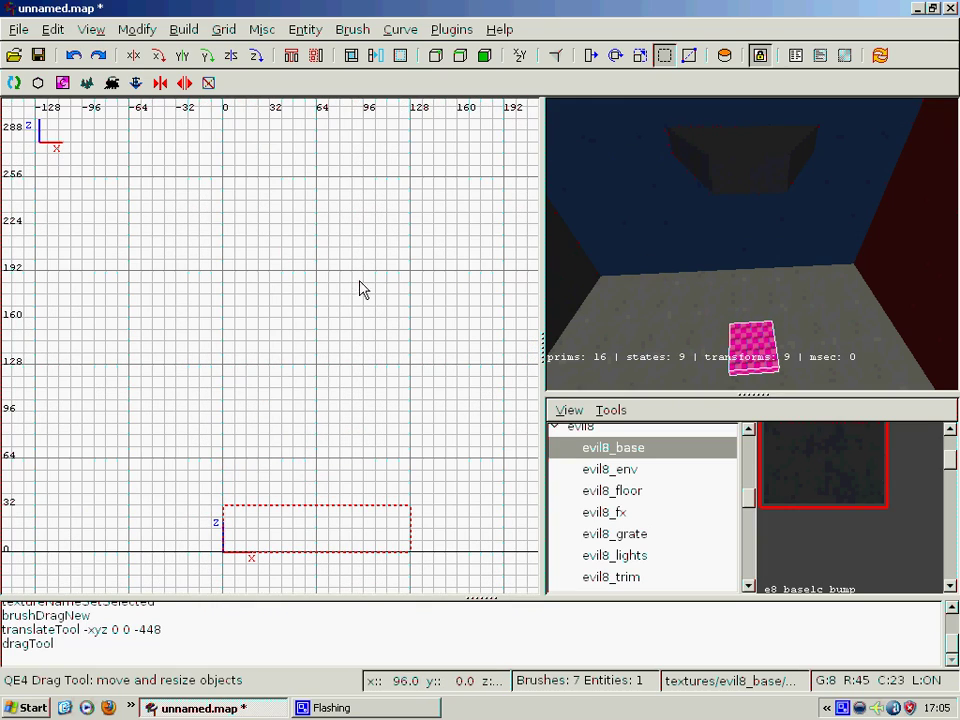
- Set the floor brush's texture to common/trigger in the Surface Inspector and close the inspector
key(s)
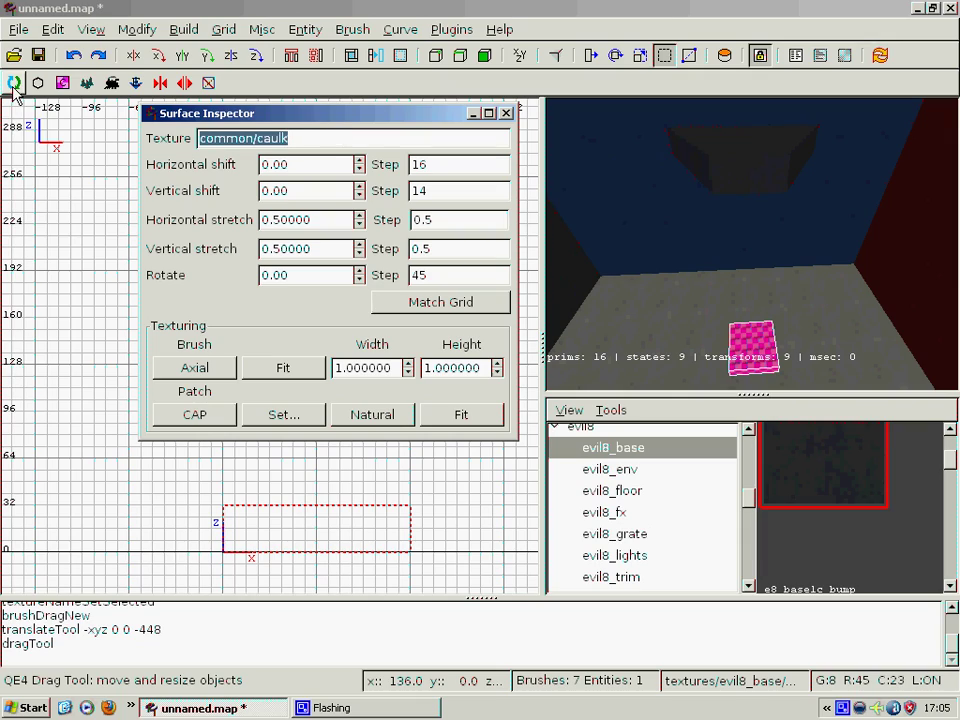
drag(328, 137, 274, 137)
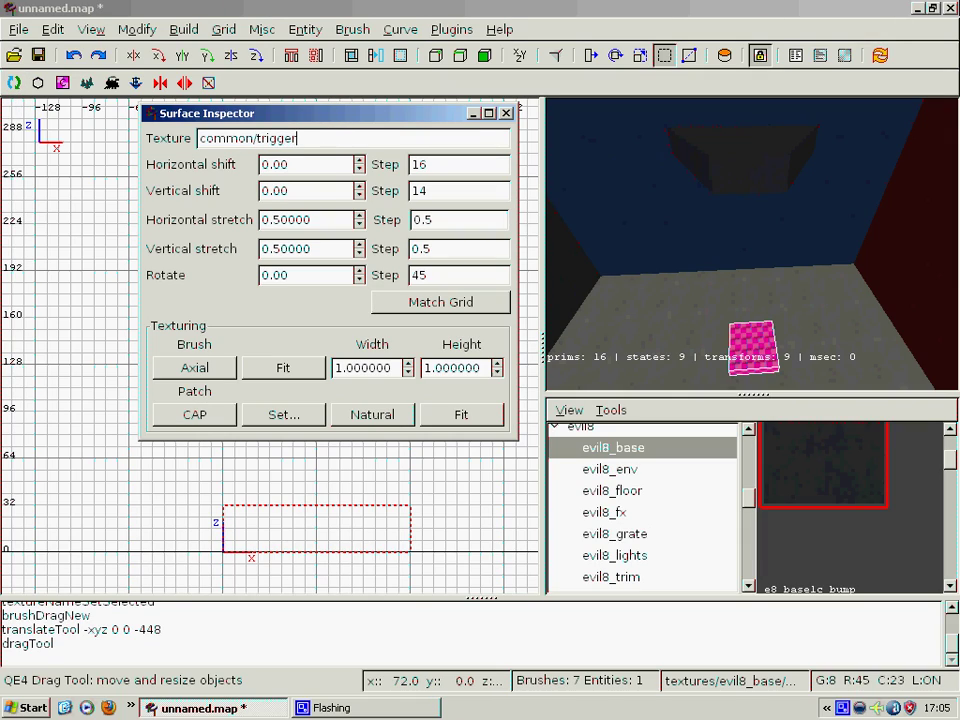
key(Return)
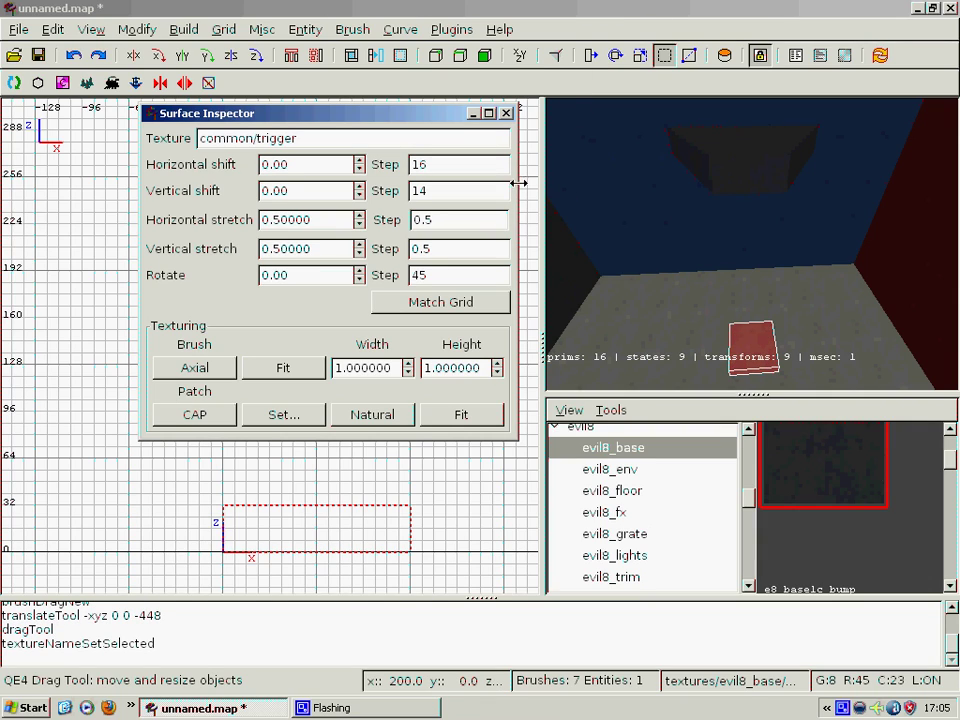
click(507, 114)
right_click(752, 244)
key(Up)
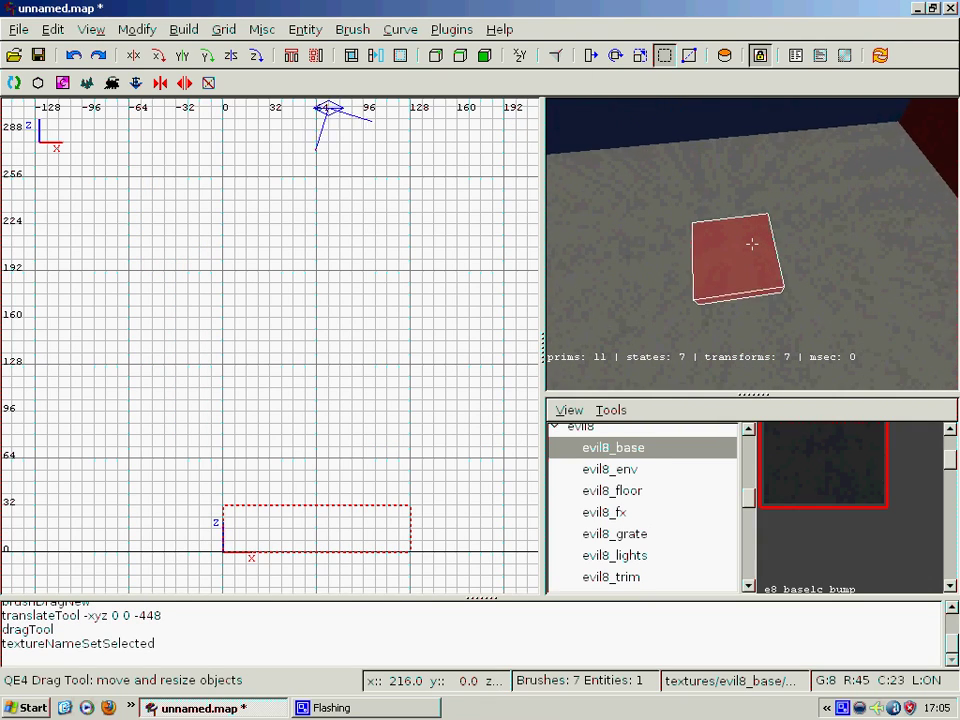
key(Down)
right_click(752, 244)
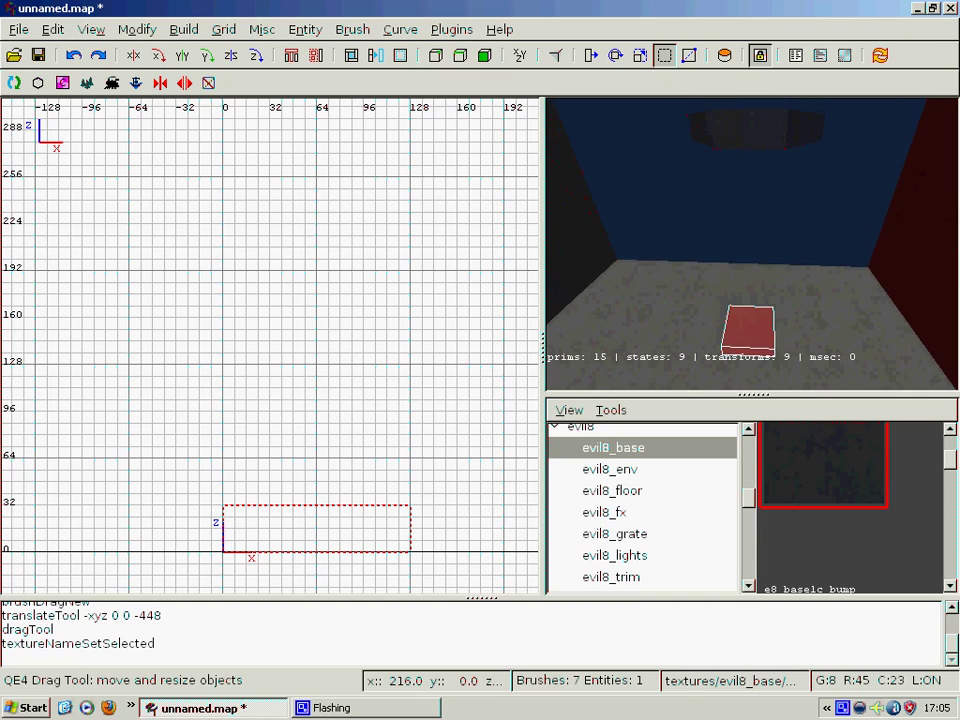
- Turn the selected floor brush into a trigger_push entity and deselect it
right_drag(477, 124, 473, 128)
click(519, 55)
click(519, 55)
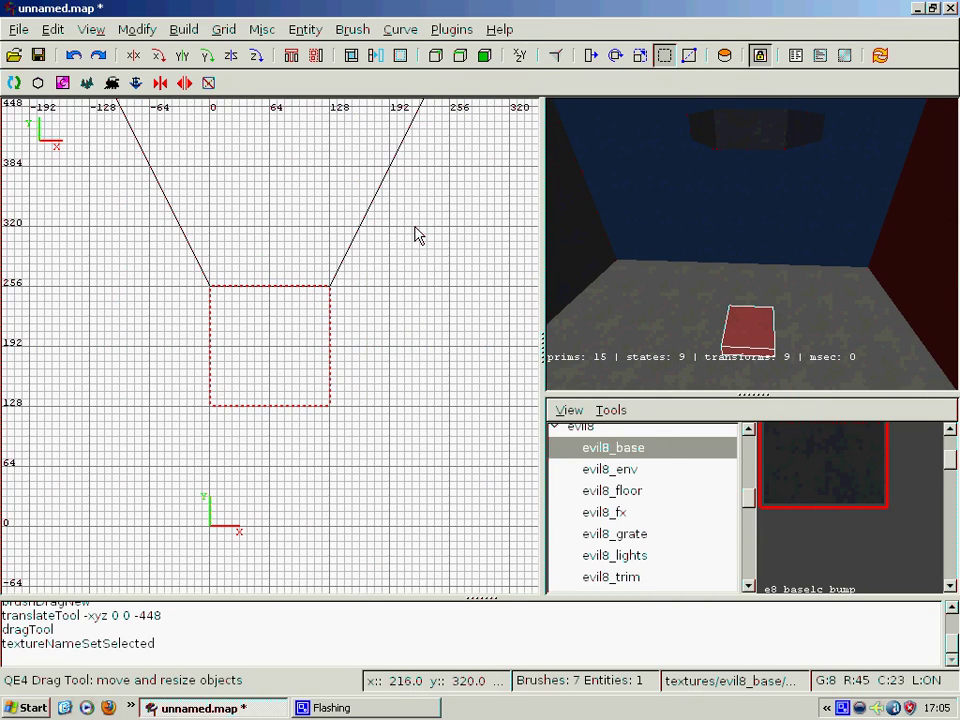
right_click(268, 318)
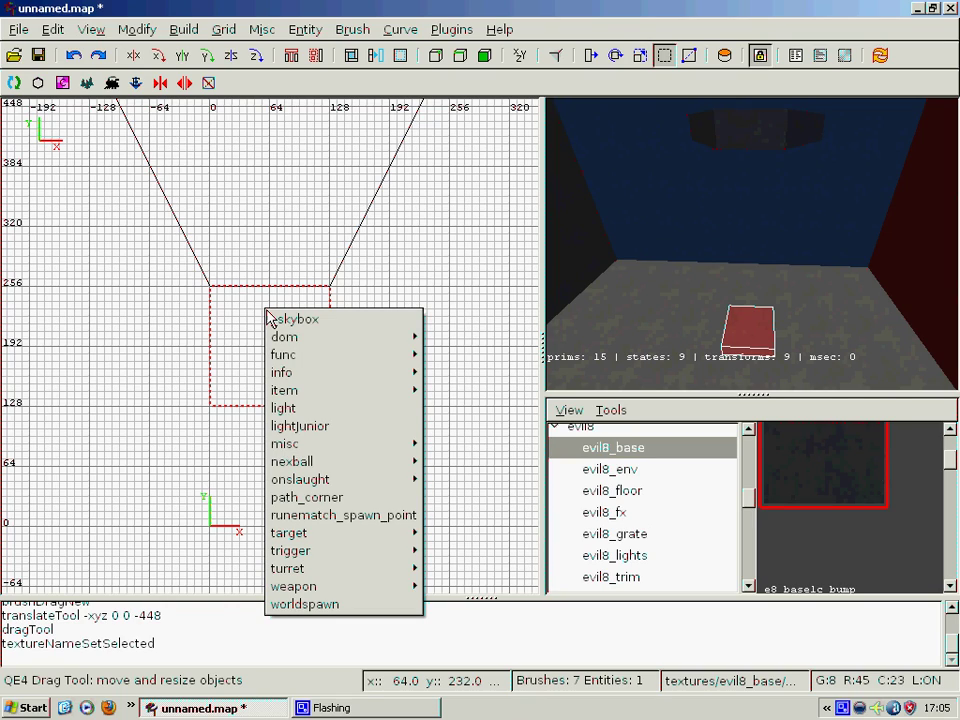
mouse_move(357, 560)
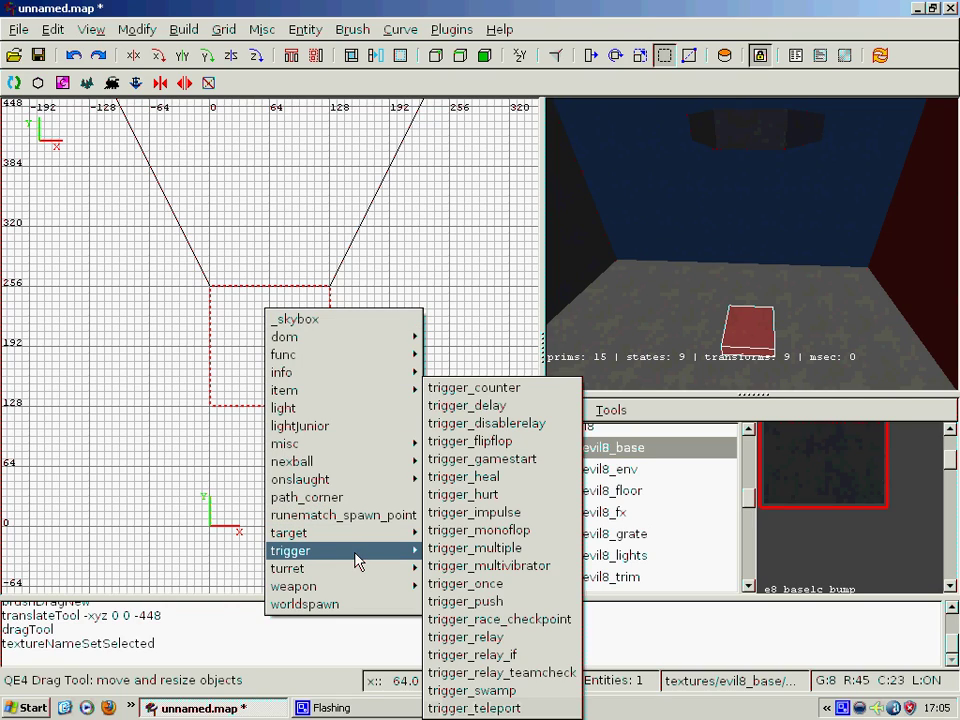
click(478, 601)
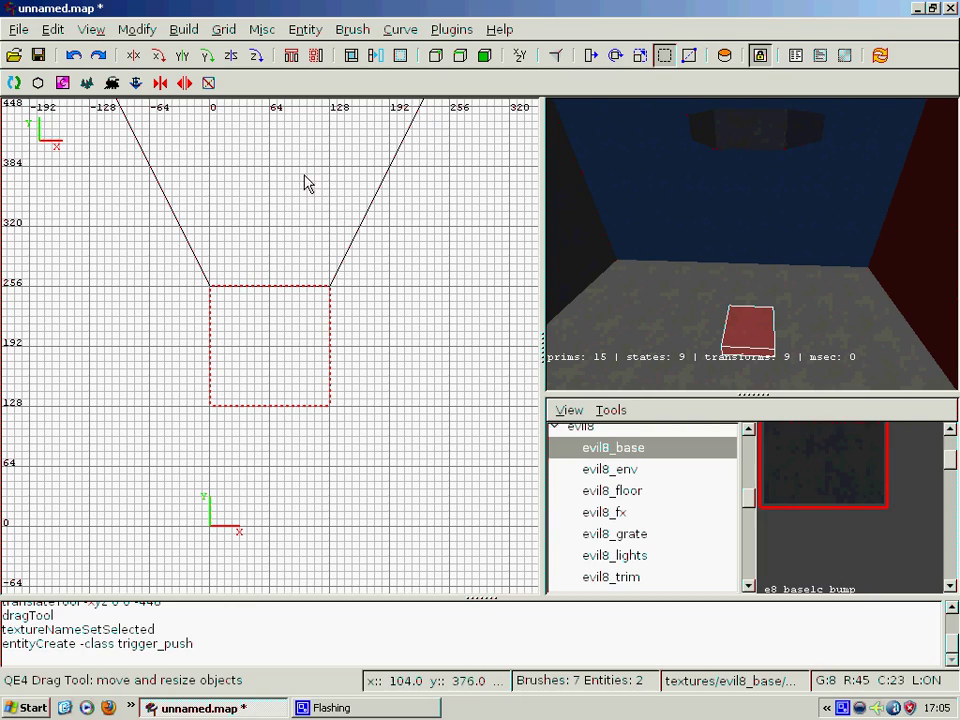
right_click(694, 295)
right_click(752, 244)
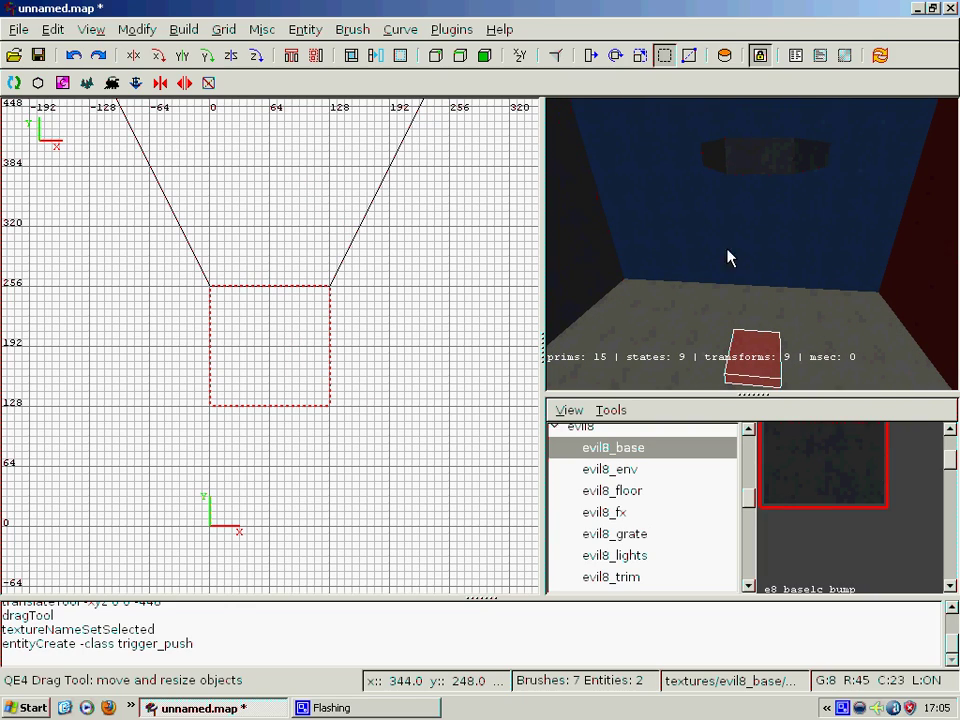
key(Escape)
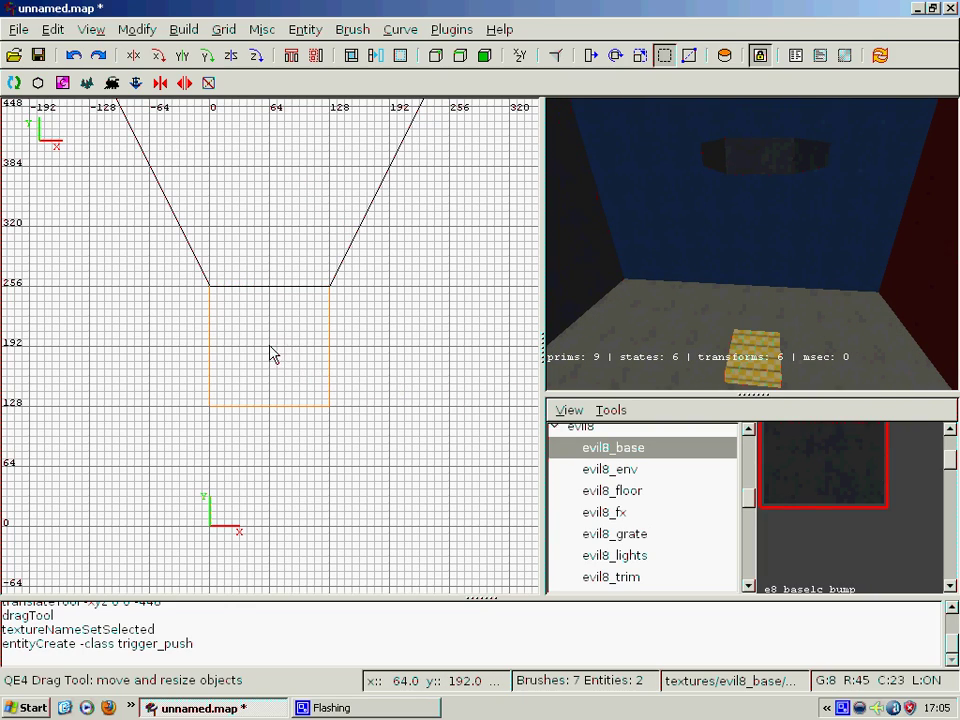
- Create a target_position entity over the middle of the trigger_push brush and raise it 568 units, above the ledge
right_click(270, 343)
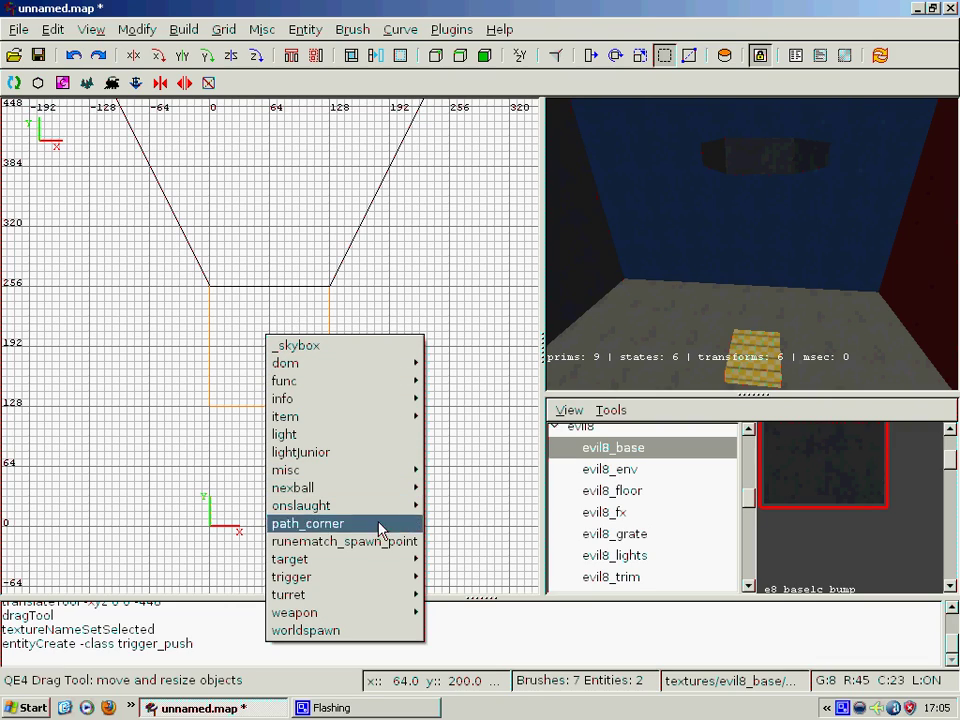
mouse_move(370, 570)
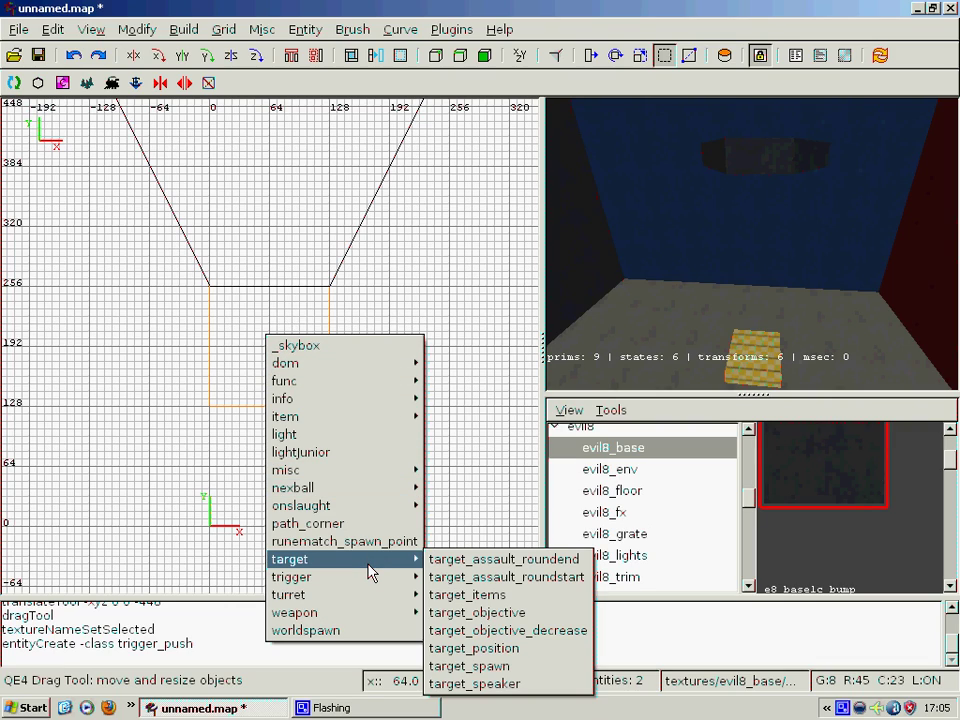
click(508, 652)
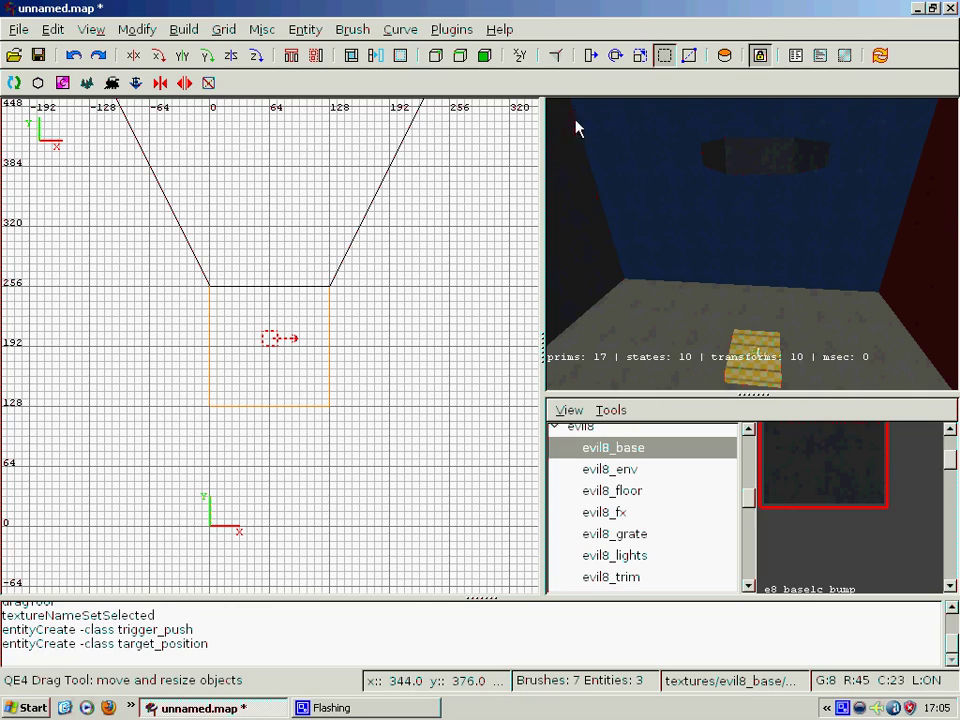
click(519, 57)
scroll(388, 212, down, 3)
right_drag(388, 212, 388, 362)
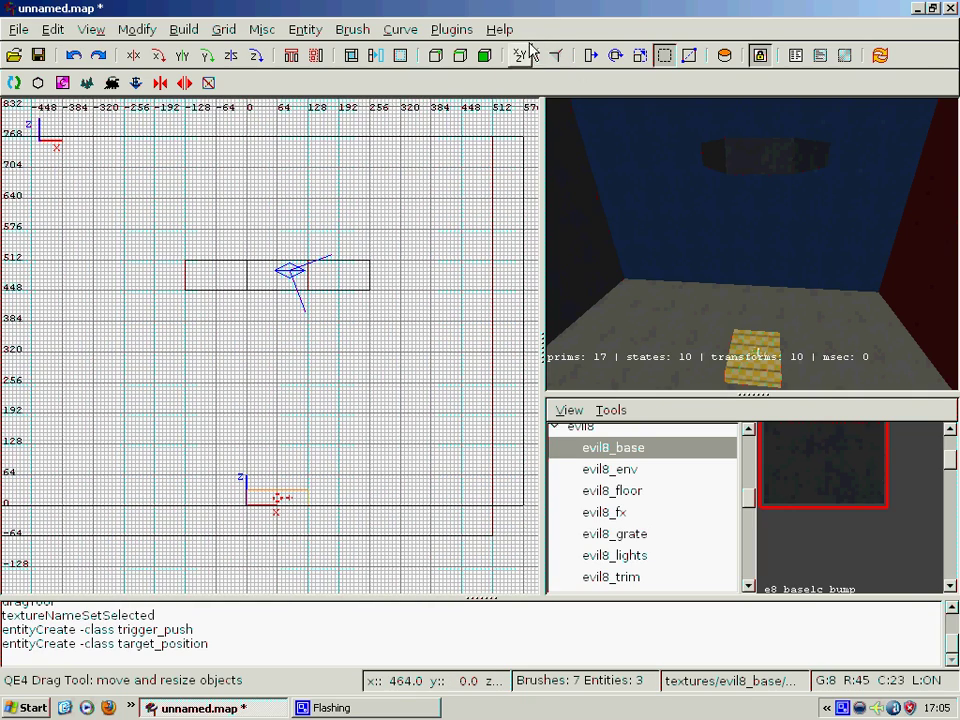
click(591, 56)
drag(277, 455, 274, 189)
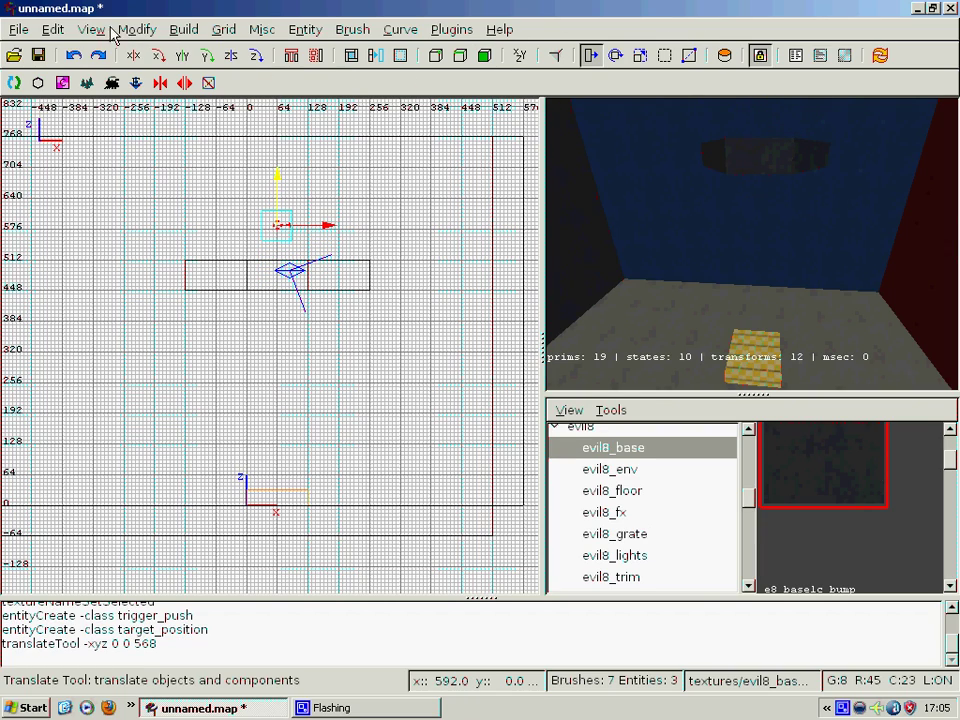
- Move the target_position 64 units along Y in the XY top view, to the ledge's front edge, and return to the drag tool
click(88, 29)
mouse_move(130, 146)
click(247, 172)
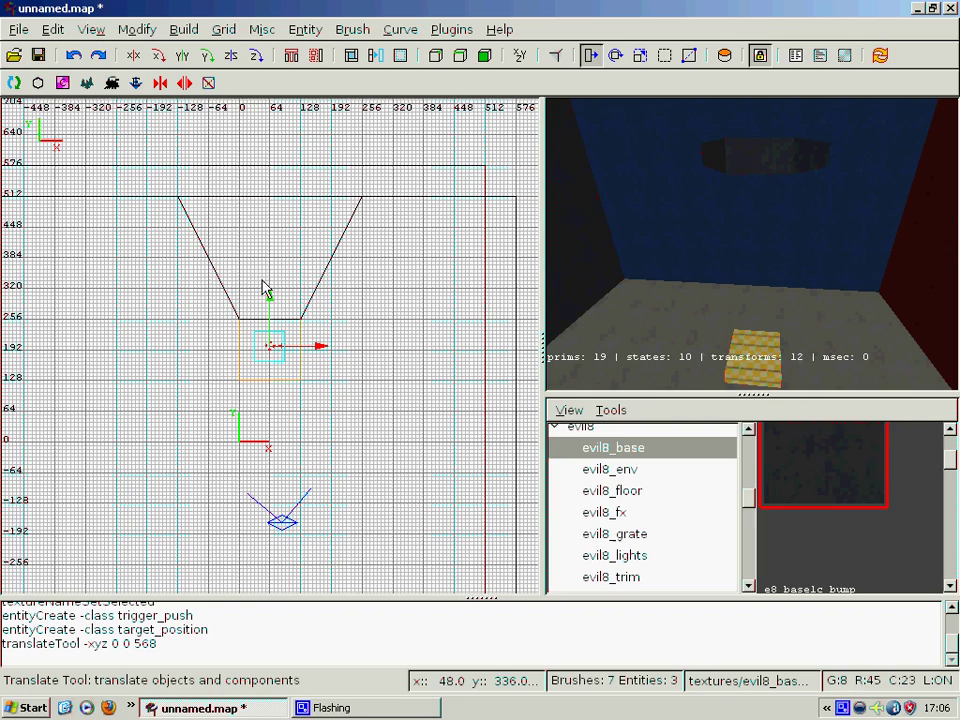
drag(268, 292, 268, 258)
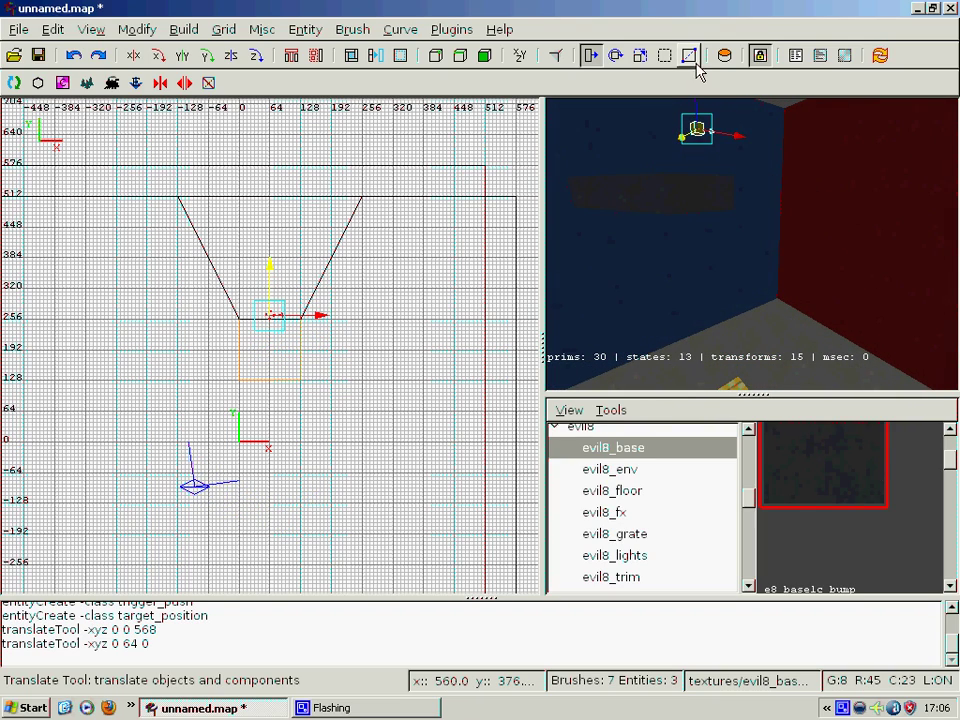
click(664, 56)
- Select the trigger_push brush first and the target_position second, connect the two entities, and deselect them
right_click(687, 210)
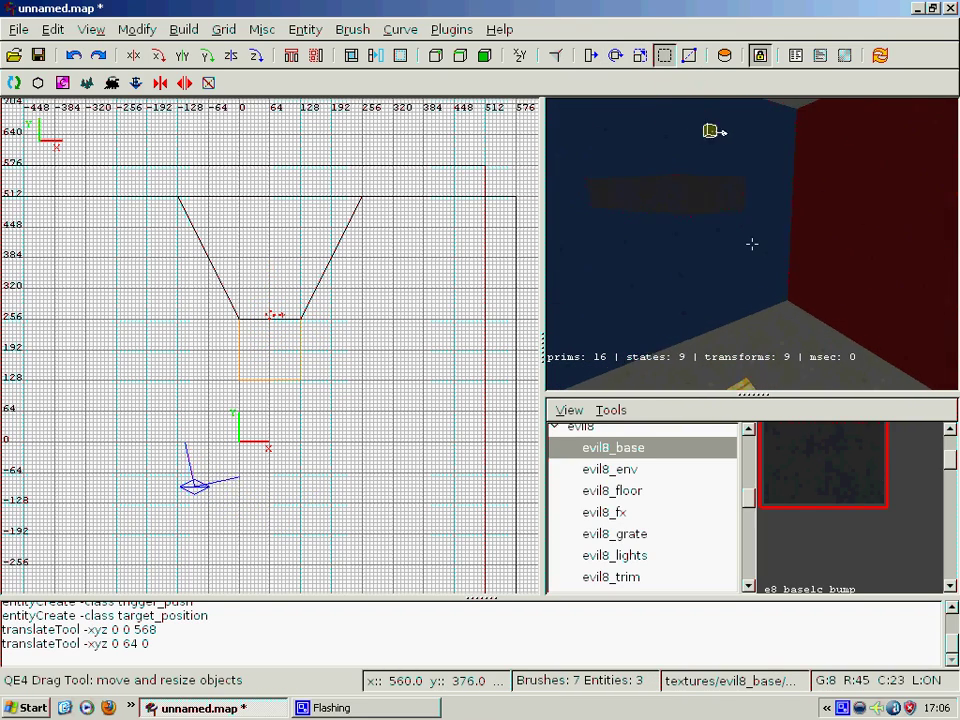
key(Escape)
right_click(657, 265)
right_click(657, 265)
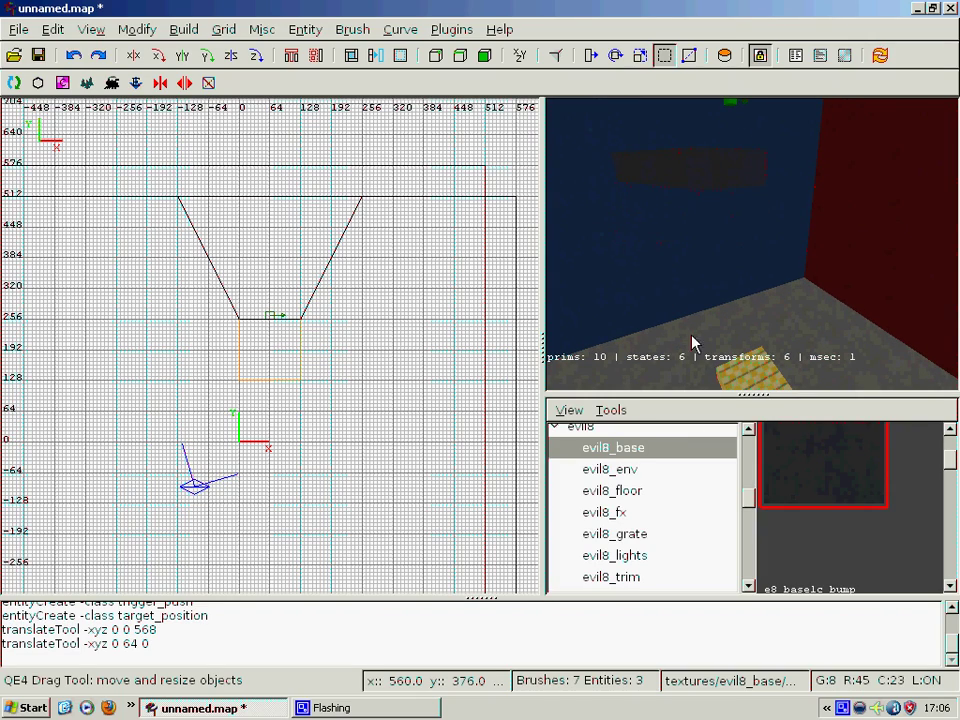
shift+click(755, 378)
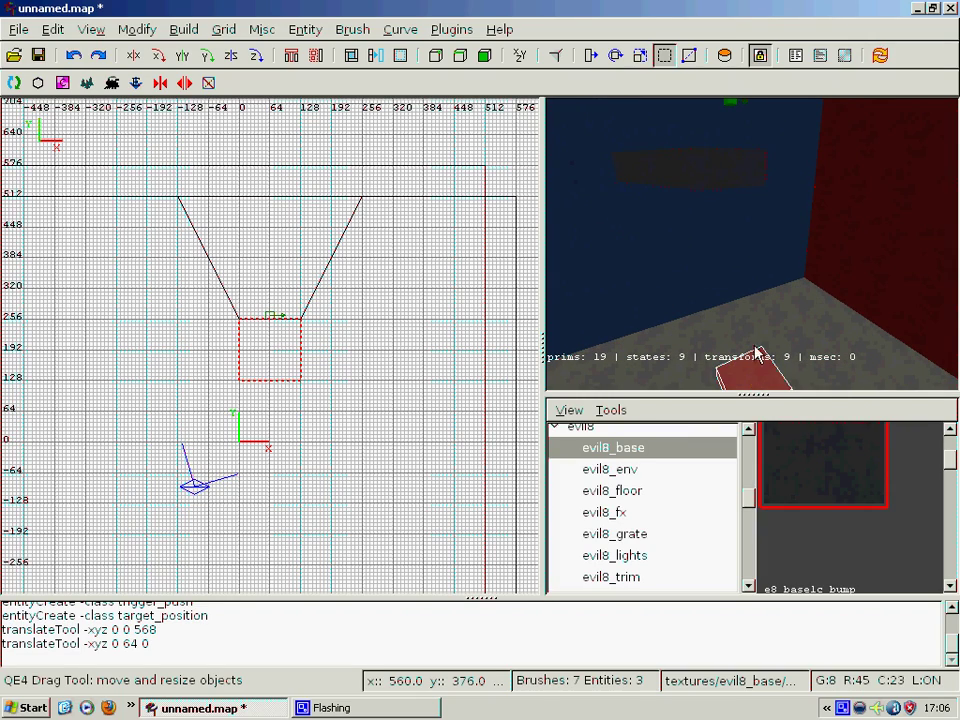
right_click(786, 300)
right_click(750, 242)
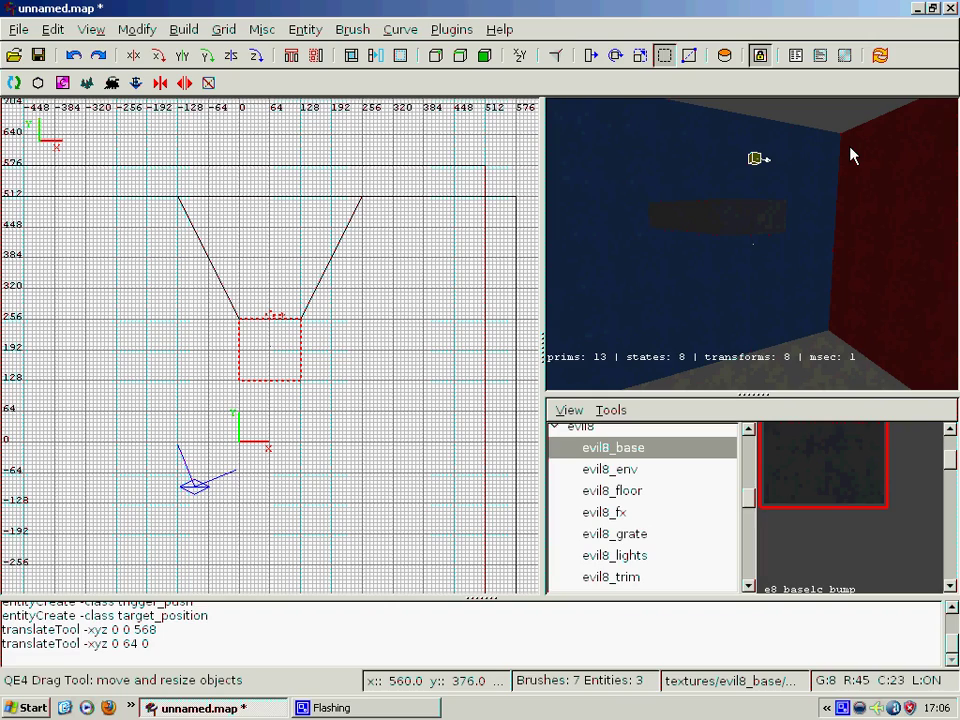
key(ctrl+k)
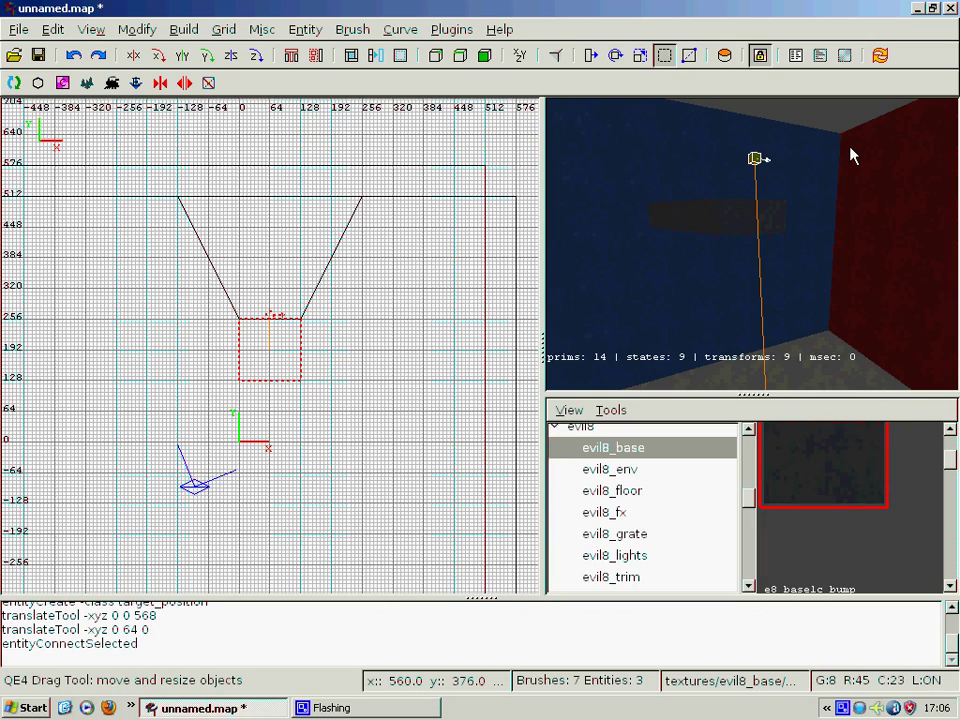
key(Escape)
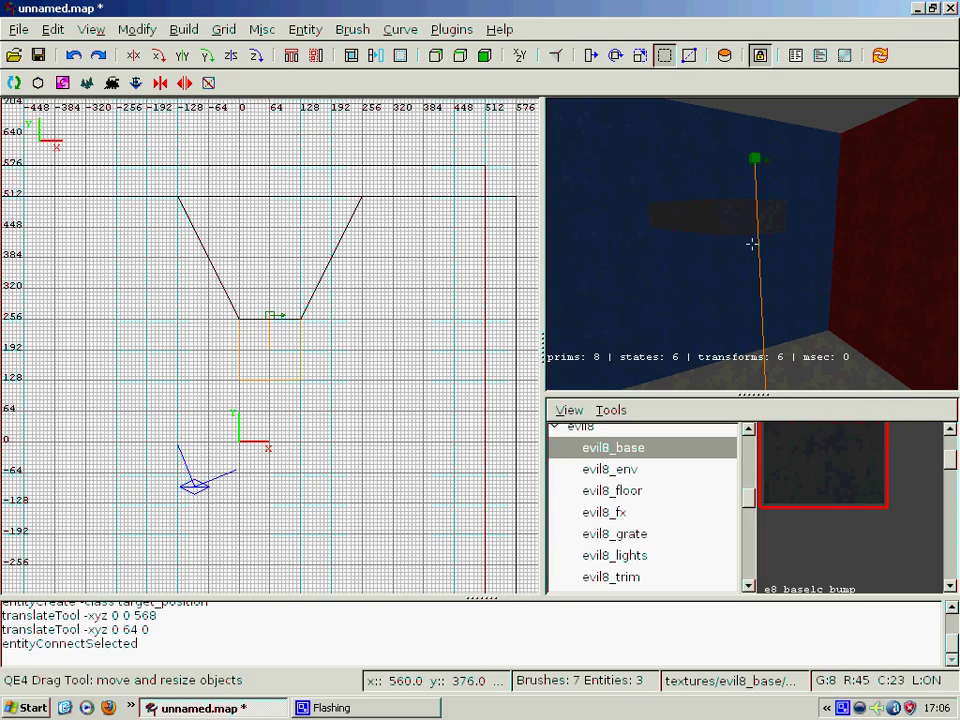
- Examine the connection from the trigger_push to the target_position in the 3D, side and top views
right_click(750, 246)
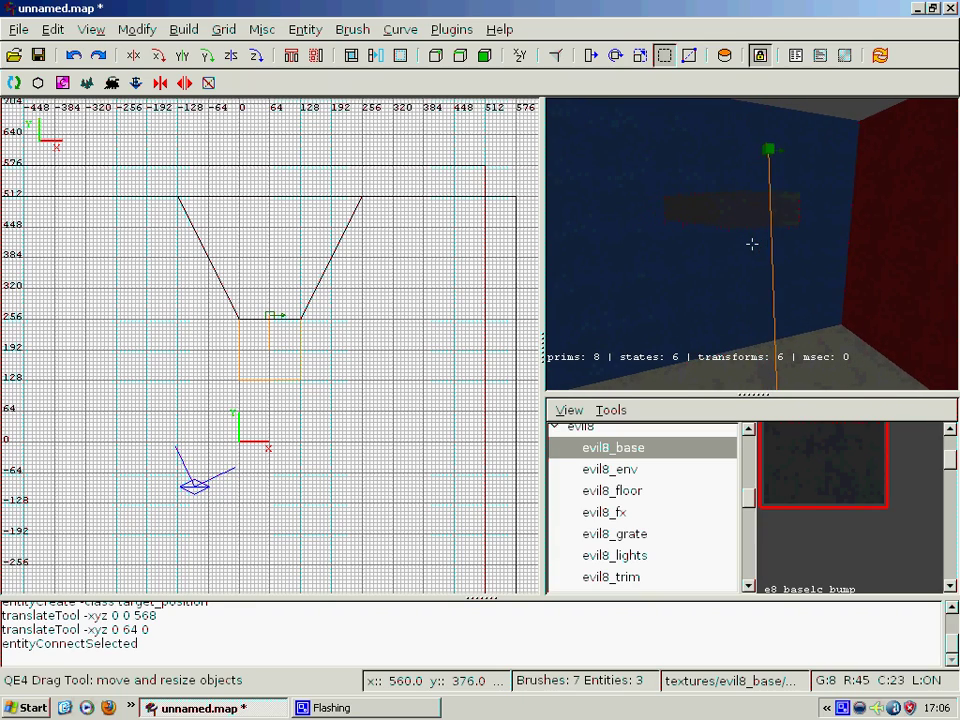
key(Right)
key(Down)
key(Down)
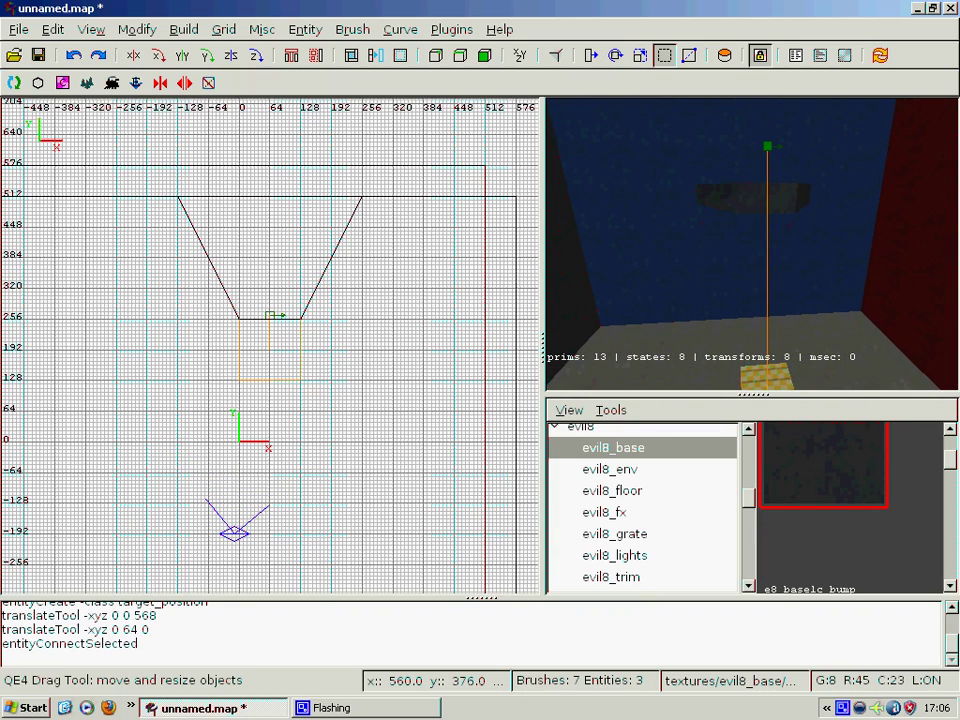
click(520, 57)
right_drag(315, 421, 312, 190)
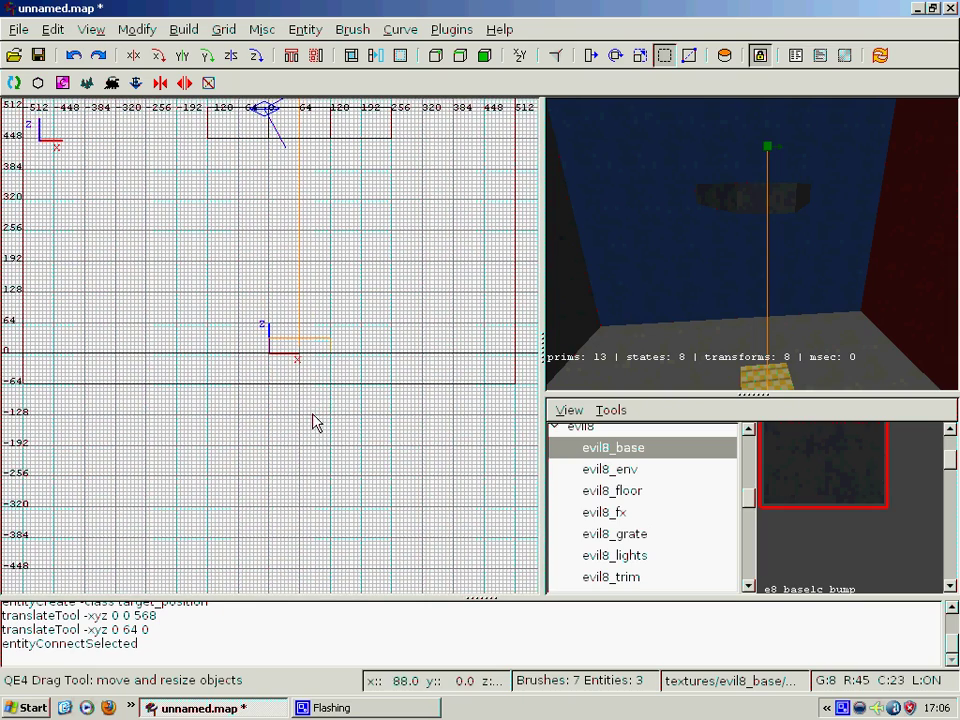
scroll(309, 349, up, 2)
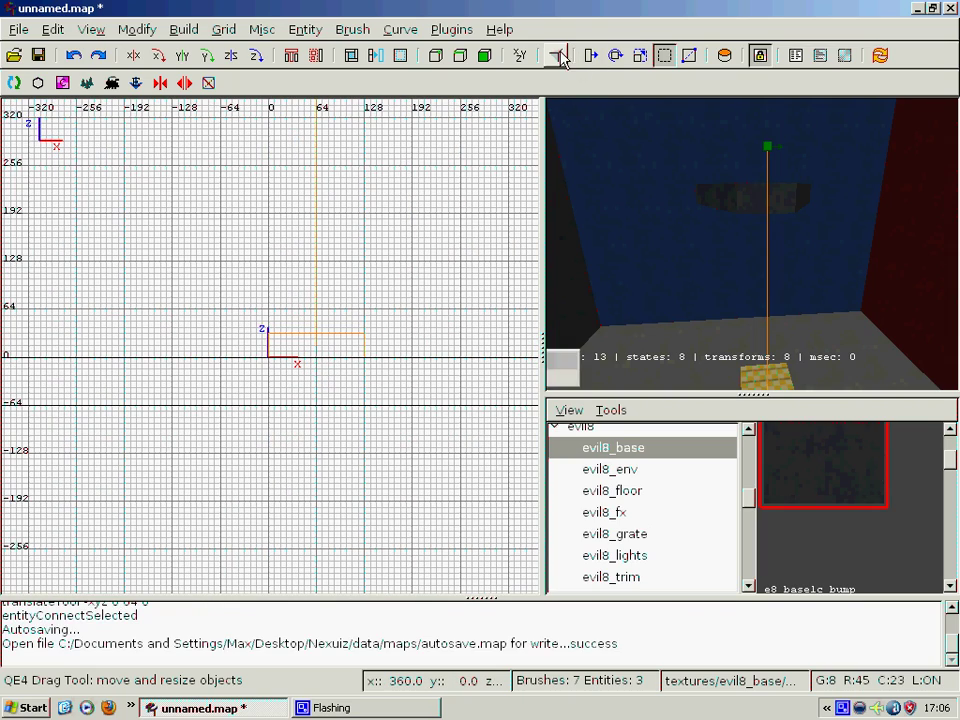
click(522, 56)
scroll(339, 390, down, 4)
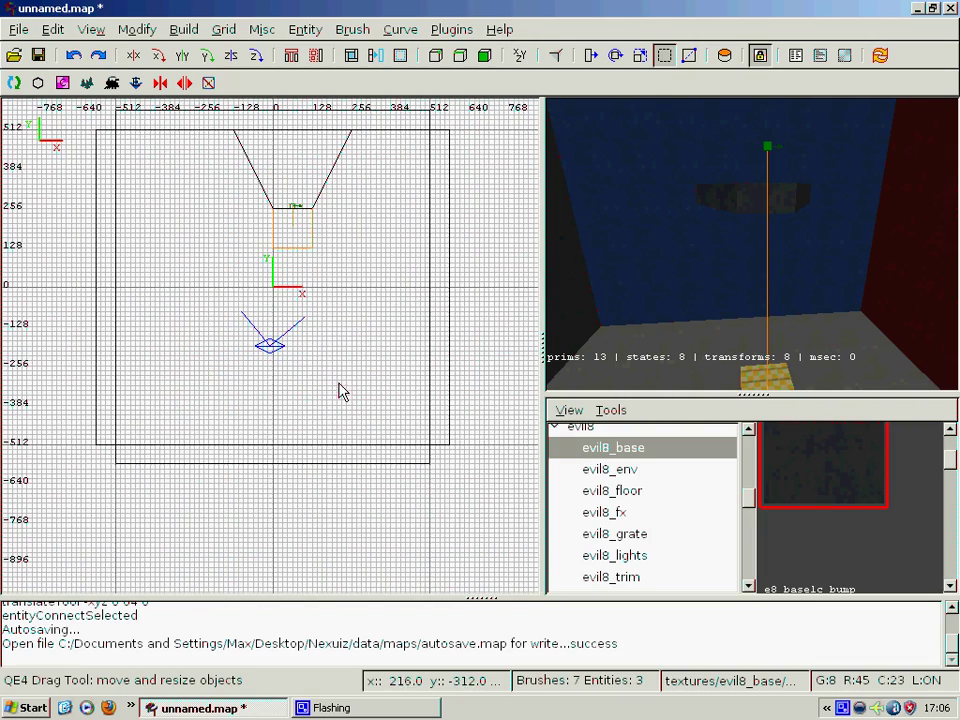
right_click(686, 221)
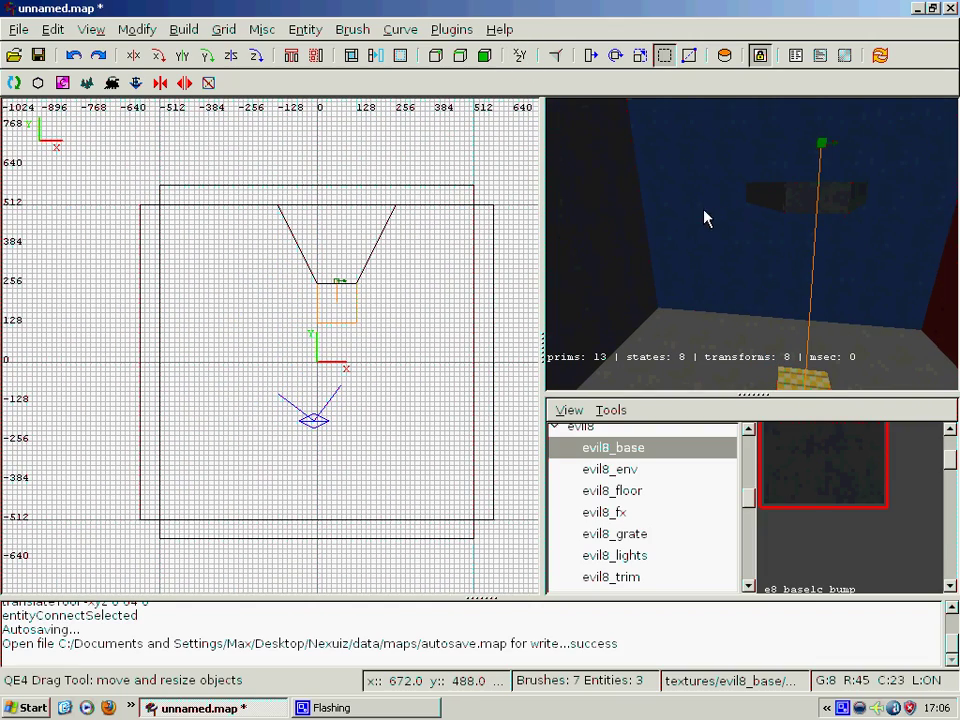
- Create a simple patch mesh and move it along X away from the trigger, to about x -288 to -160
click(401, 30)
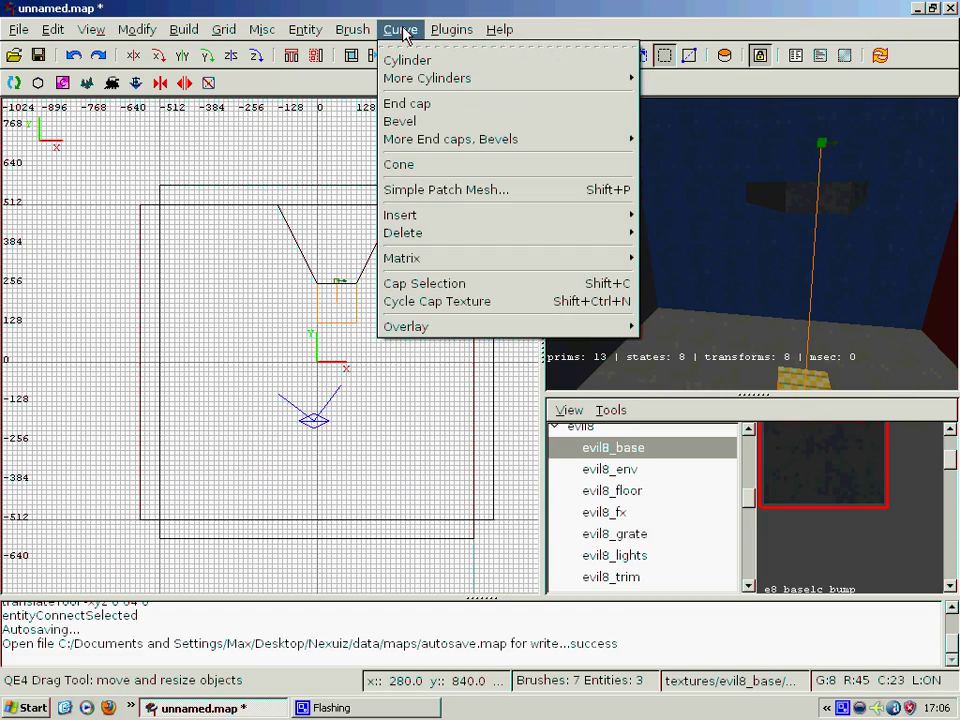
click(493, 190)
click(488, 364)
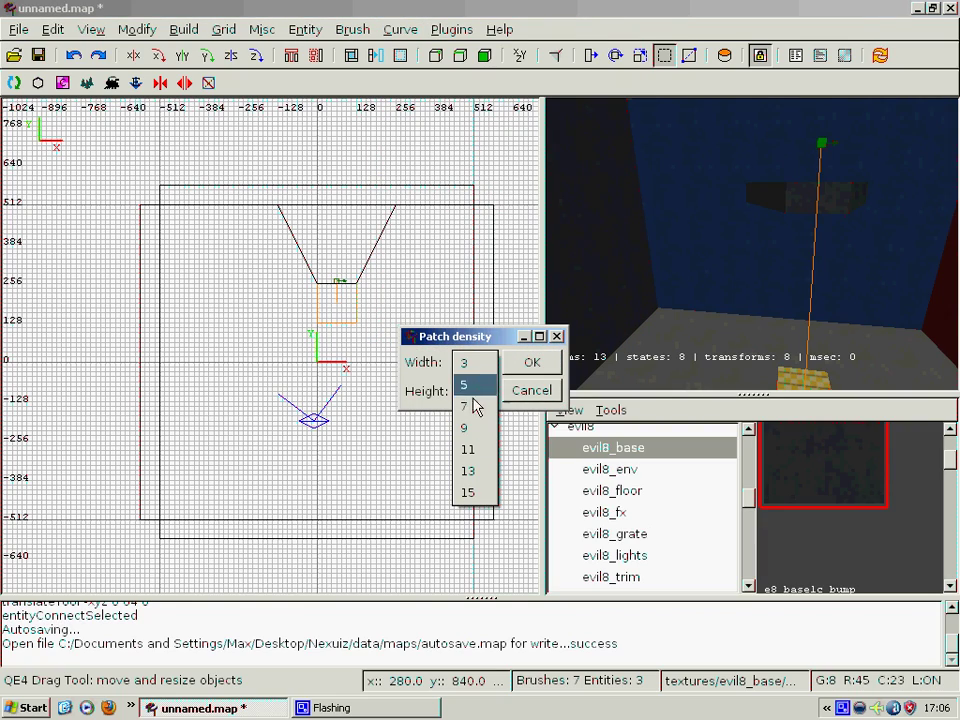
click(490, 370)
click(531, 362)
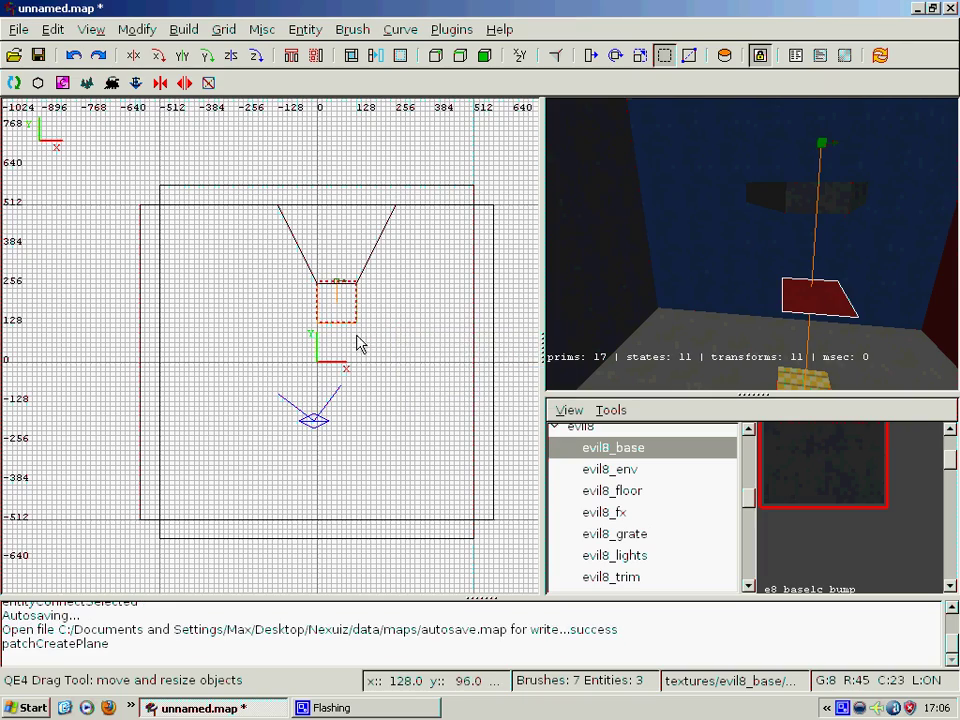
scroll(368, 362, up, 2)
drag(357, 428, 171, 428)
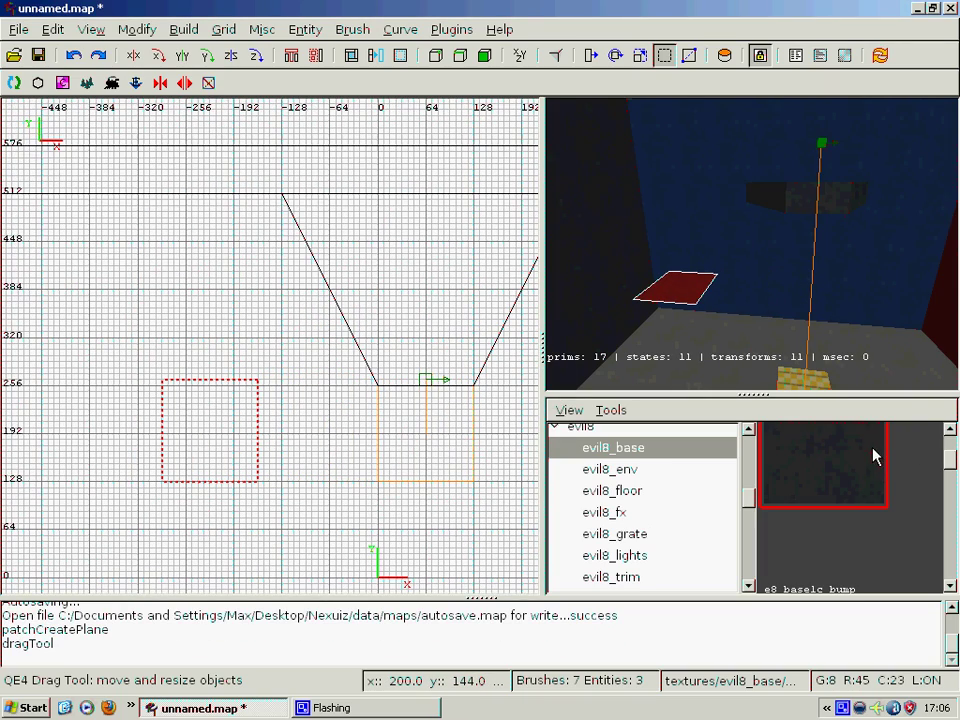
- Rotate the patch 90 degrees about the Y axis and move it toward the room's corner, to about x -420, y 315 to 450
right_click(752, 244)
key(Up)
key(Down)
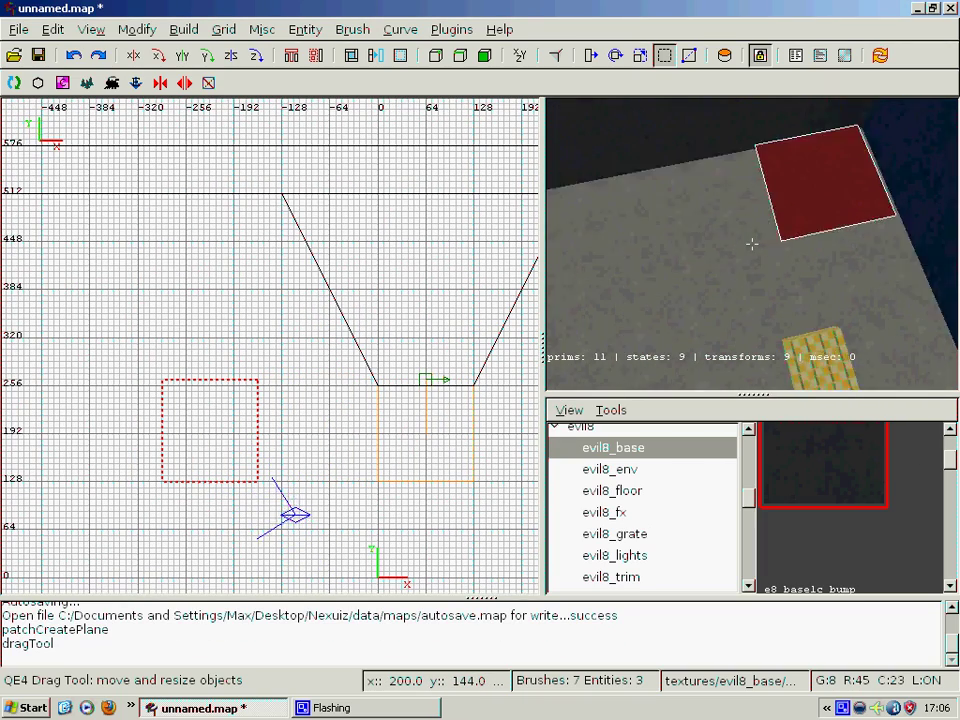
key(Left)
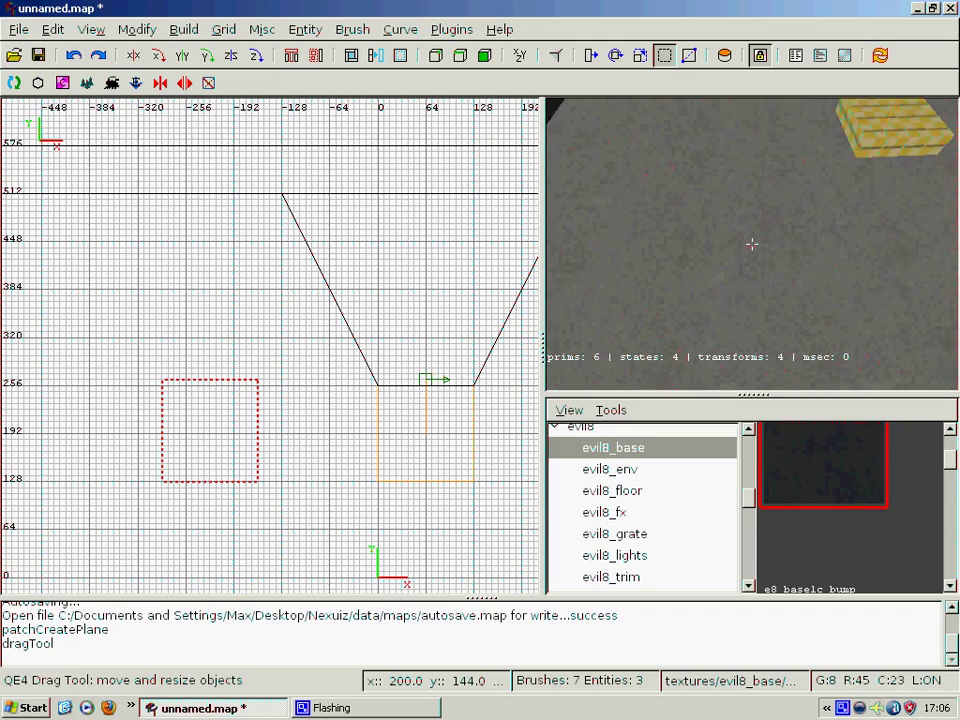
key(Up)
right_click(752, 244)
right_drag(326, 436, 478, 431)
scroll(326, 436, down, 1)
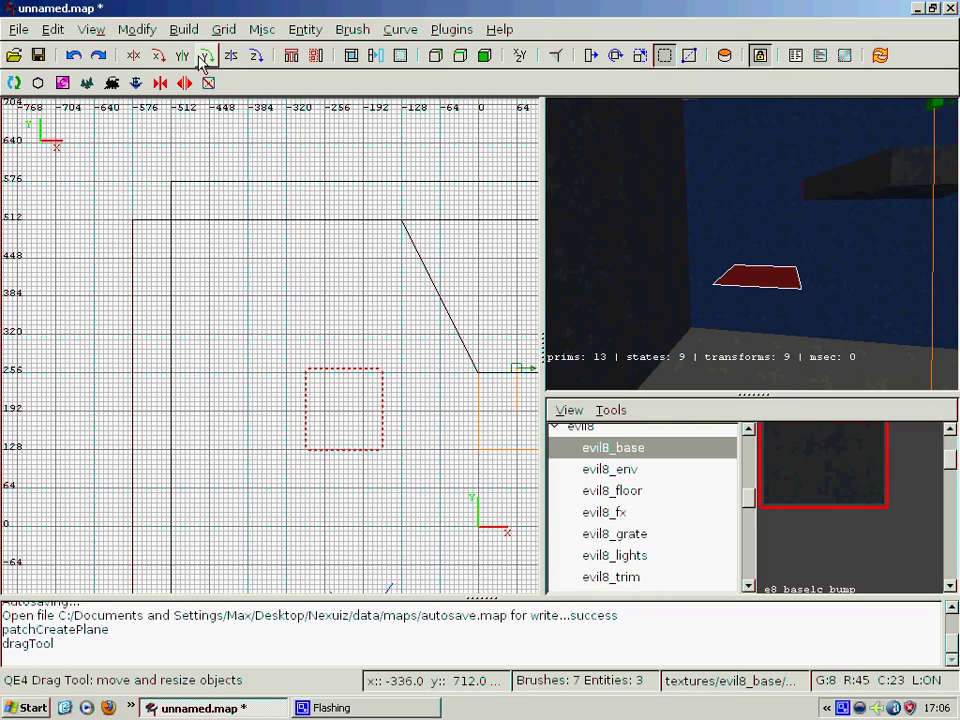
scroll(296, 248, down, 1)
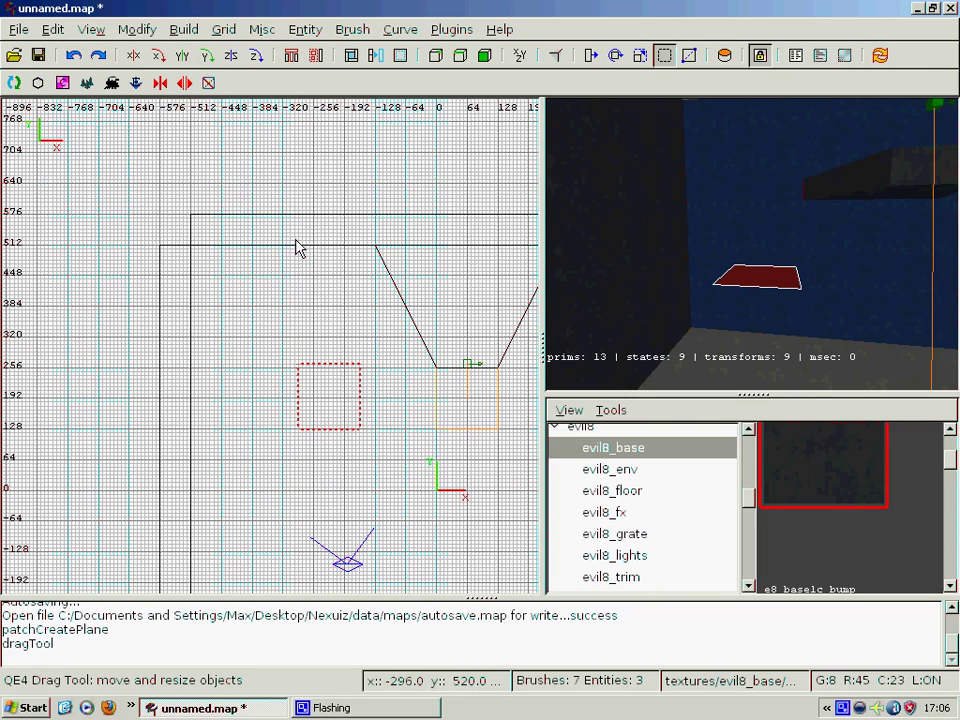
click(207, 56)
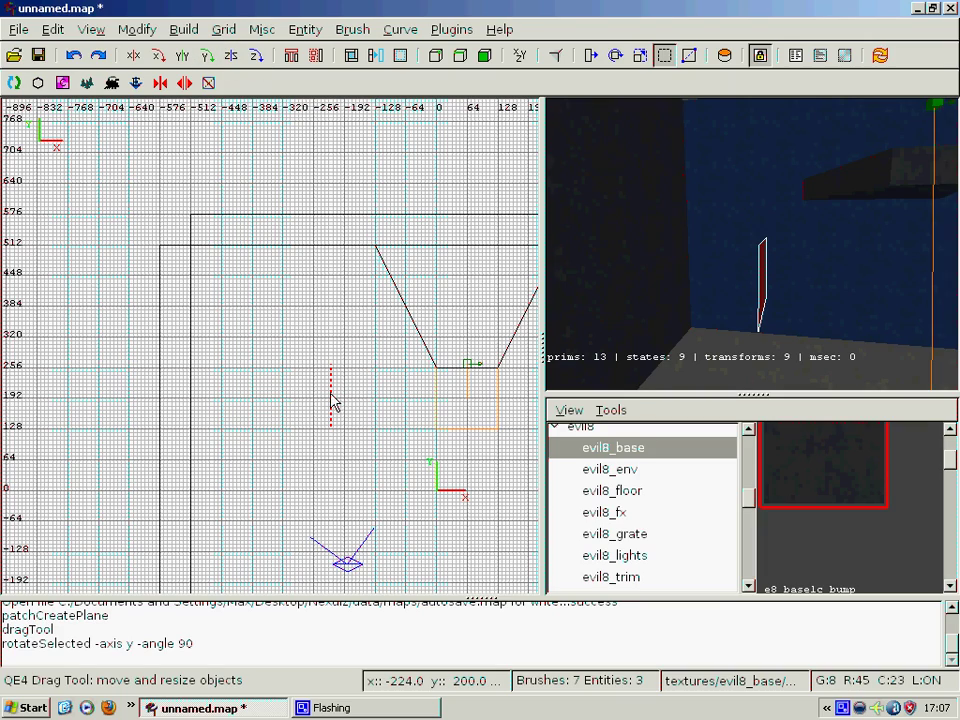
mouse_move(333, 402)
mouse_down()
mouse_move(298, 345)
mouse_move(238, 313)
mouse_up()
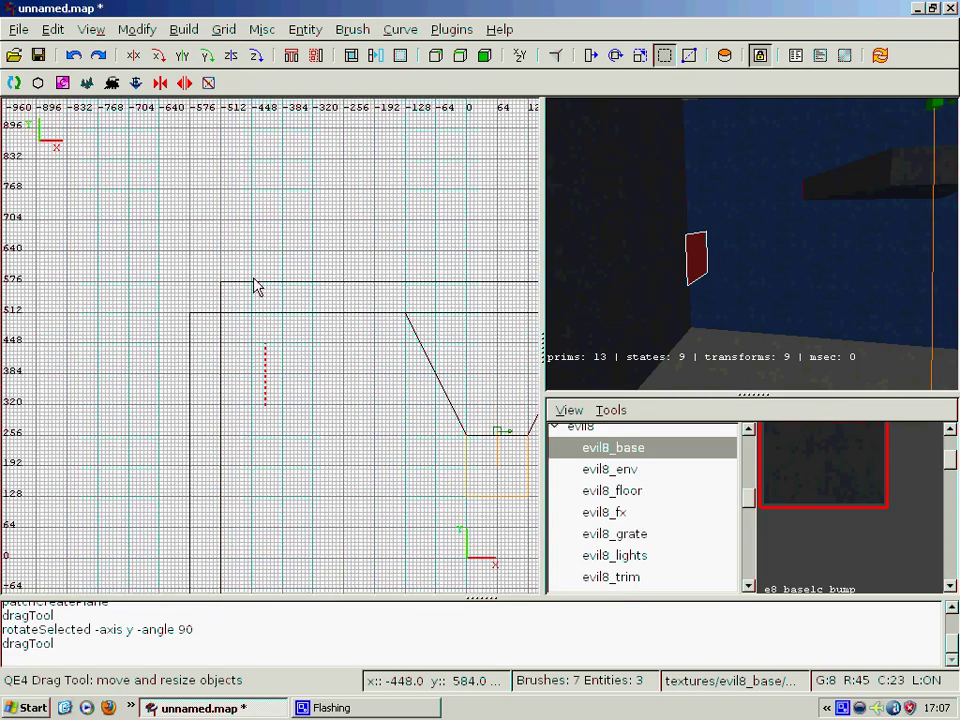
- Snap the selected patch to the 8-unit grid
scroll(254, 287, up, 3)
scroll(240, 376, up, 2)
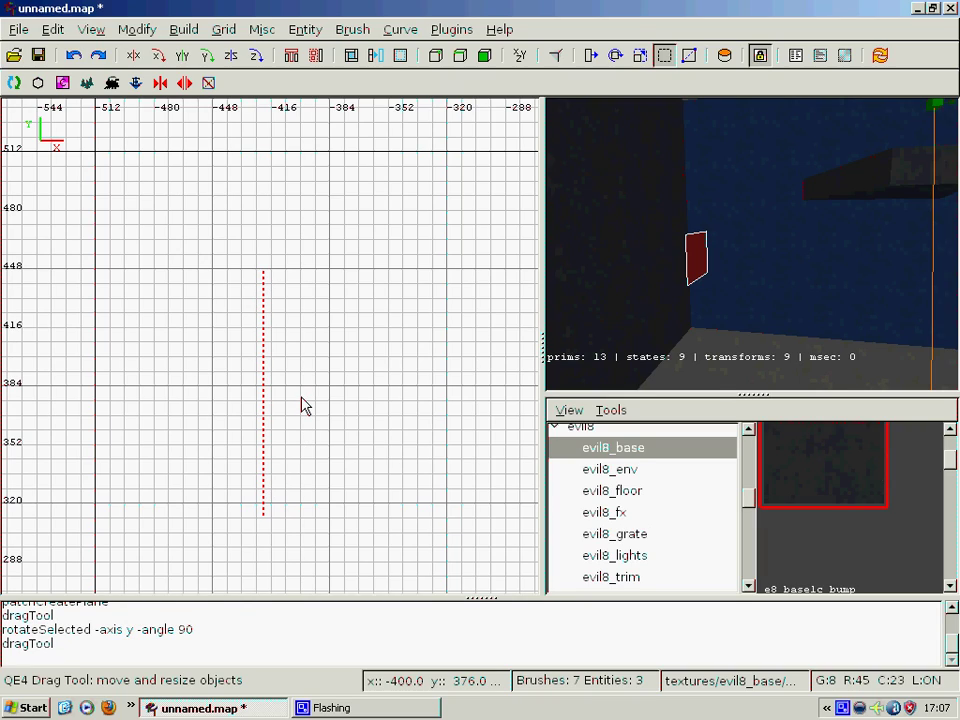
key(ctrl+g)
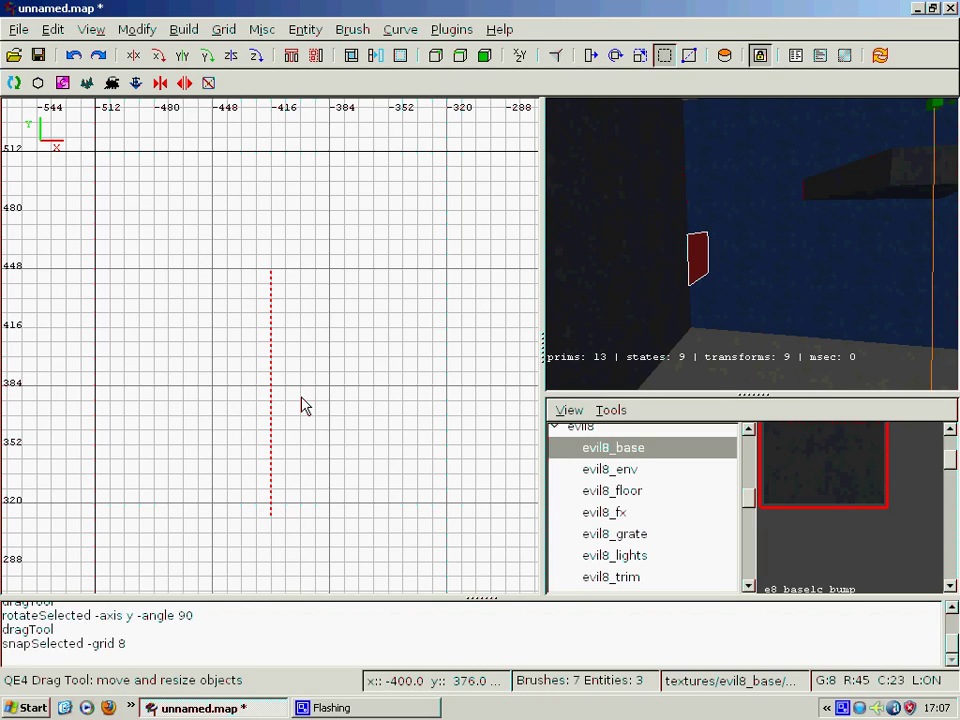
- Enter vertex editing on the patch and move its upper end vertices in the top view to x -384, y 512
scroll(295, 340, down, 1)
right_drag(293, 327, 353, 391)
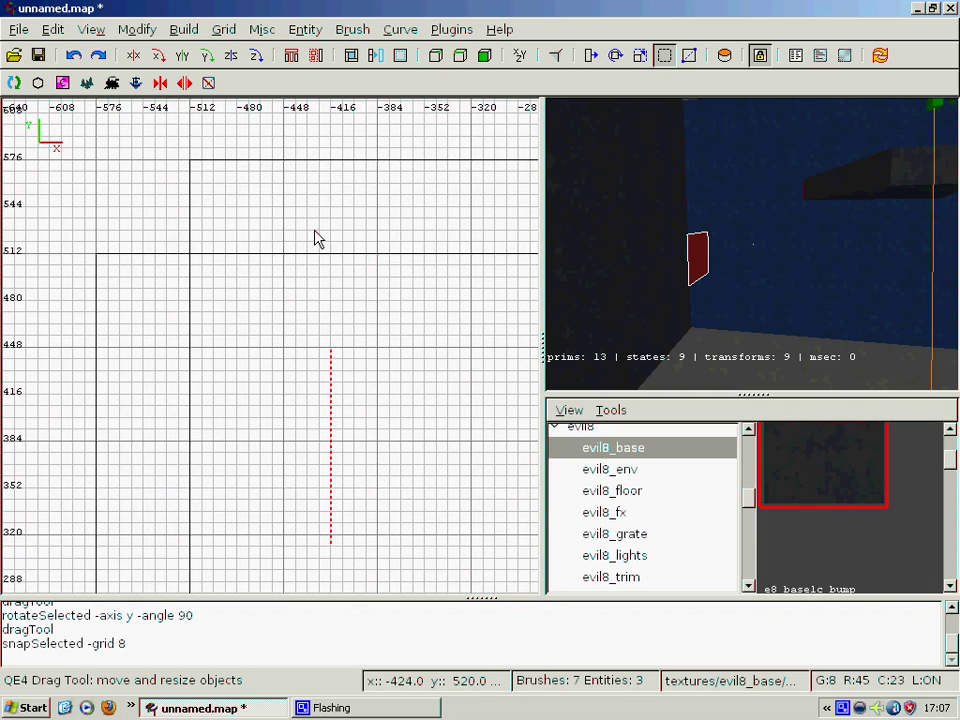
right_drag(396, 201, 368, 169)
scroll(396, 202, down, 1)
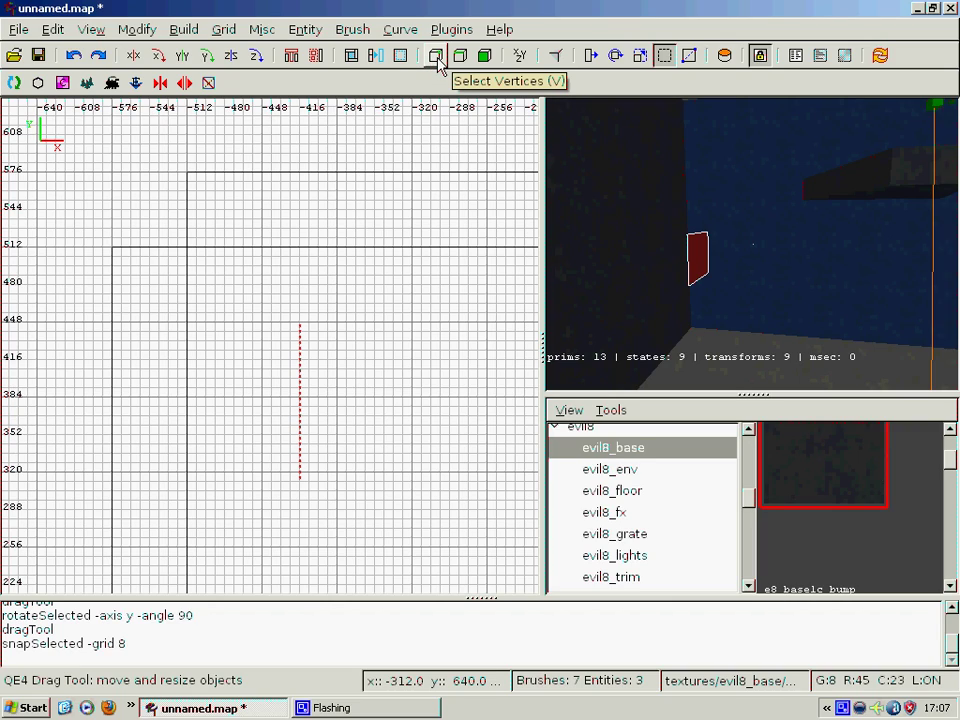
click(437, 57)
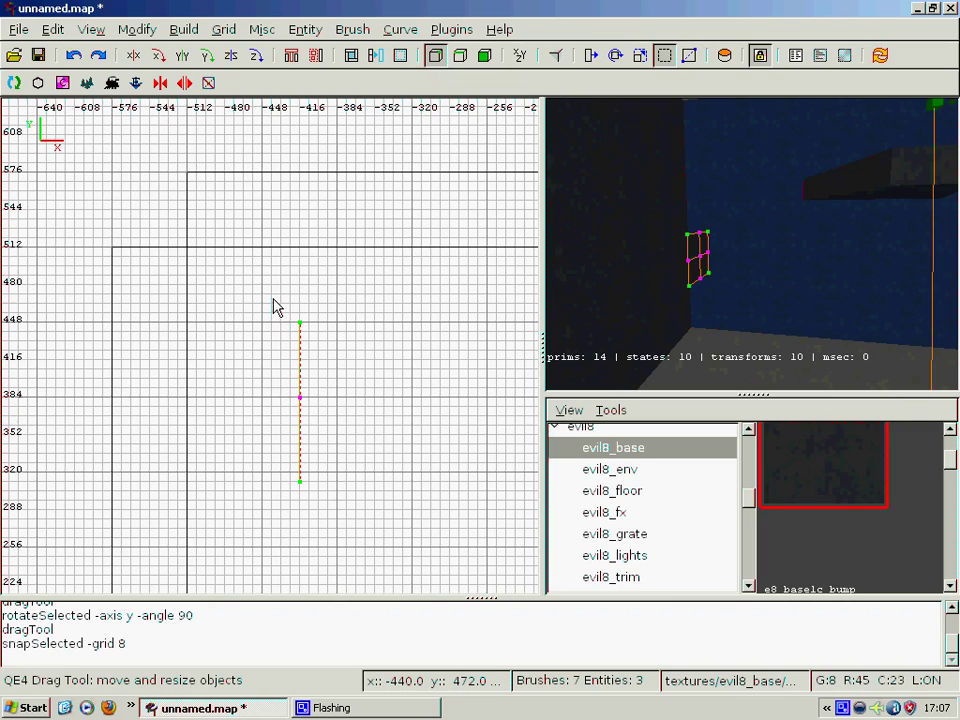
mouse_move(275, 307)
mouse_down()
mouse_move(360, 347)
mouse_move(302, 333)
mouse_move(342, 258)
mouse_up()
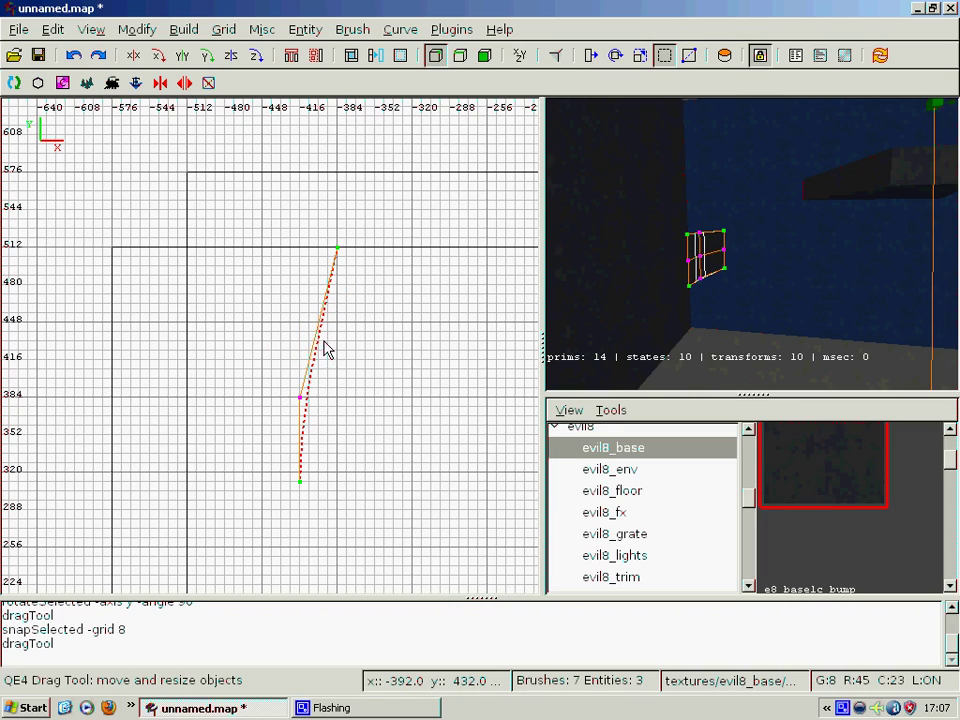
- Move the patch's middle vertices into the room corner at x -512, y 512, and its lower end vertices to x -512, y 384
click(301, 399)
drag(301, 399, 189, 255)
drag(252, 447, 420, 581)
drag(302, 485, 189, 405)
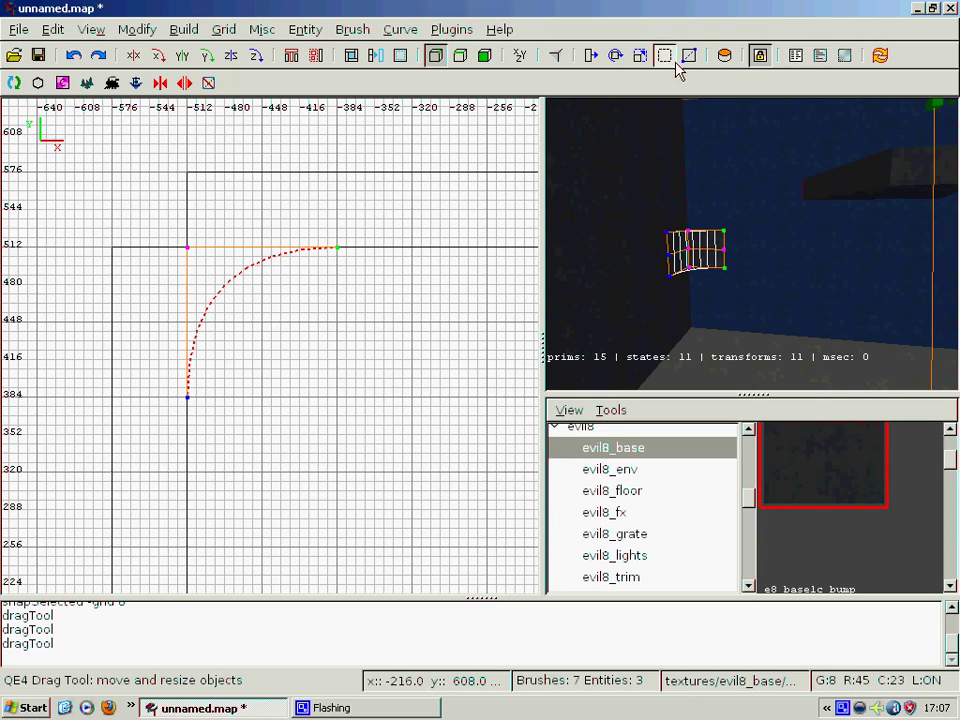
- Leave vertex editing and stretch the curved patch vertically in the front view from the floor at z 0 to the ceiling at z 768
click(520, 55)
scroll(457, 176, down, 3)
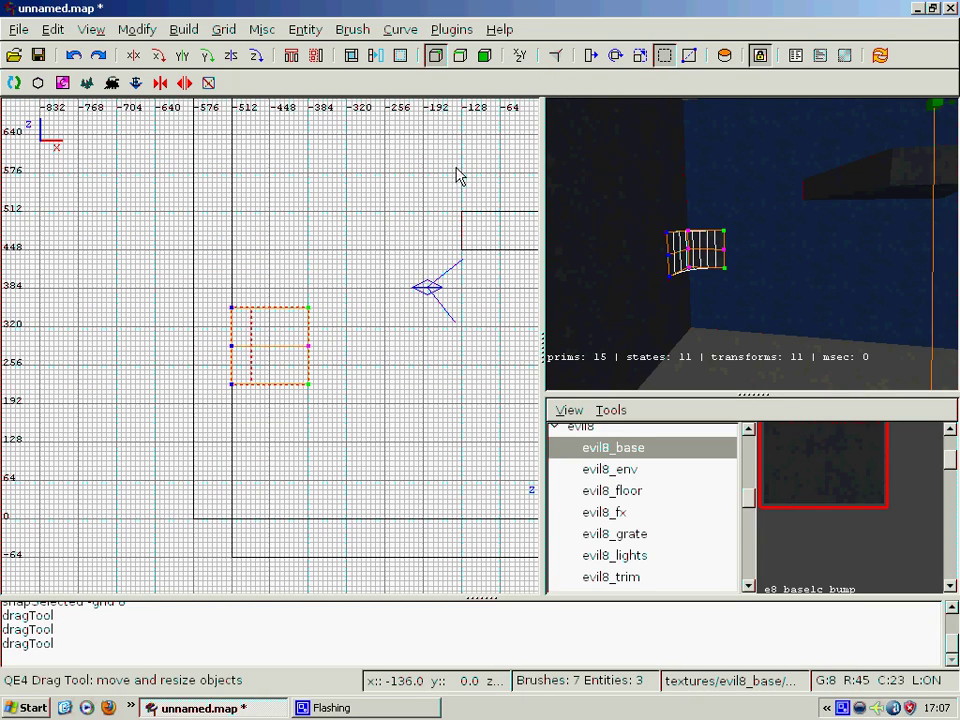
click(637, 59)
click(667, 59)
click(437, 57)
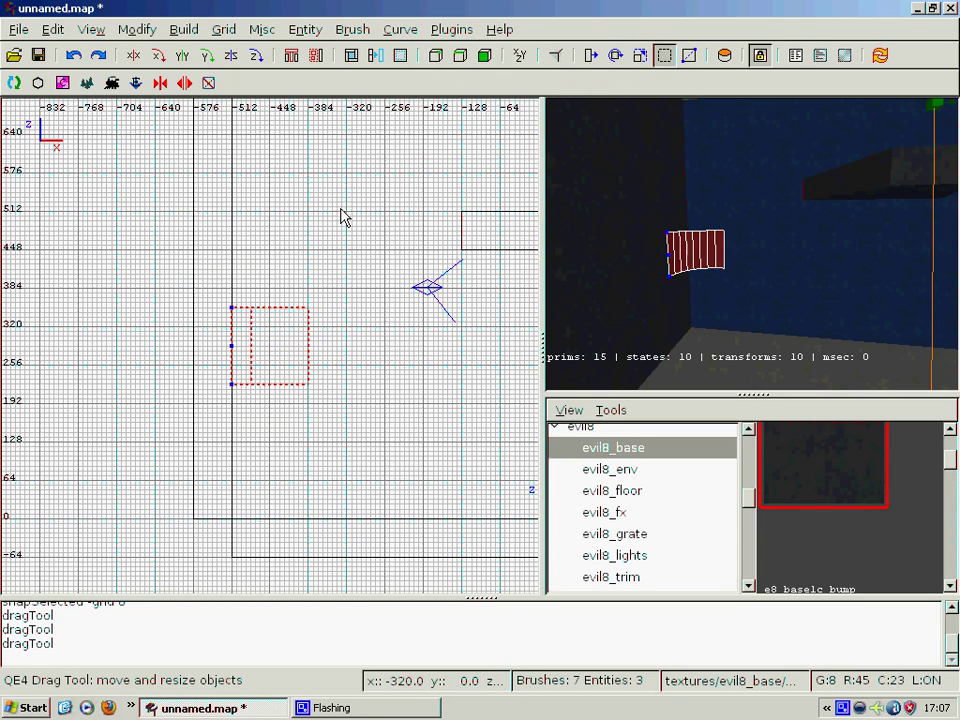
scroll(297, 365, down, 1)
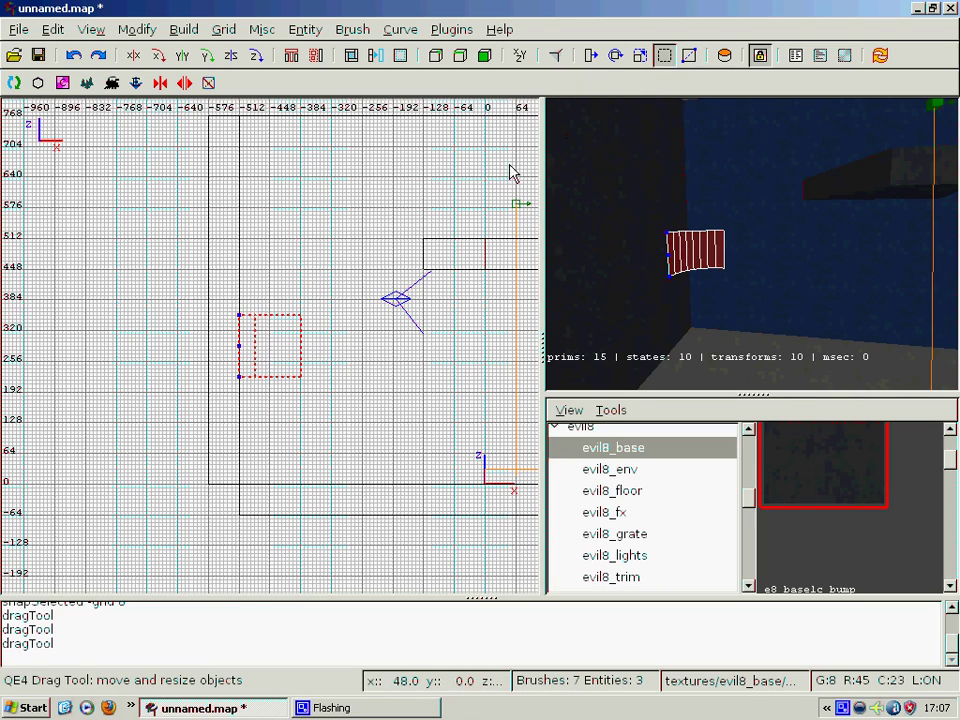
right_drag(281, 326, 266, 341)
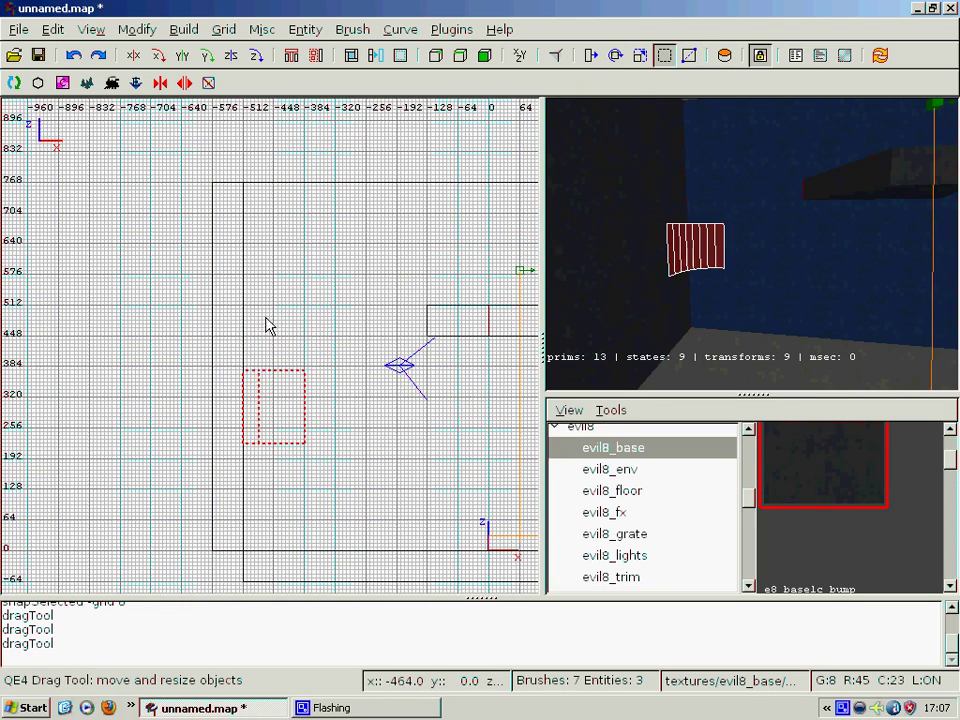
mouse_move(266, 326)
mouse_down()
mouse_move(272, 148)
mouse_move(268, 158)
mouse_up()
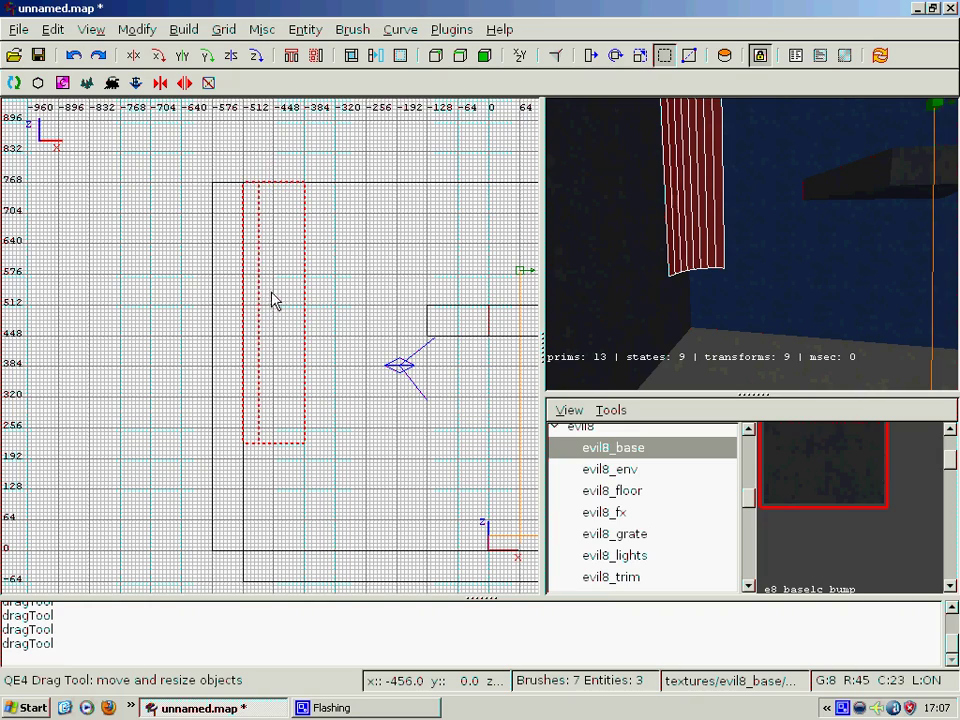
right_drag(262, 380, 277, 247)
drag(284, 335, 287, 450)
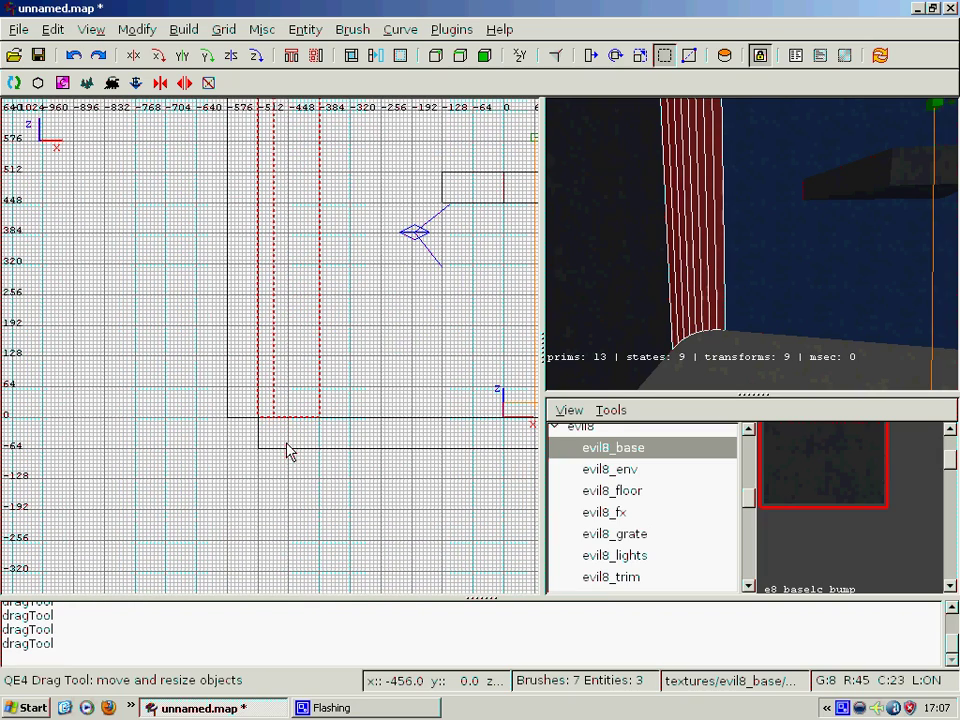
- Examine the rounded corner patch in the 3D view and check its texture settings in the Surface Inspector, leaving the patch deselected
right_click(647, 326)
right_click(613, 312)
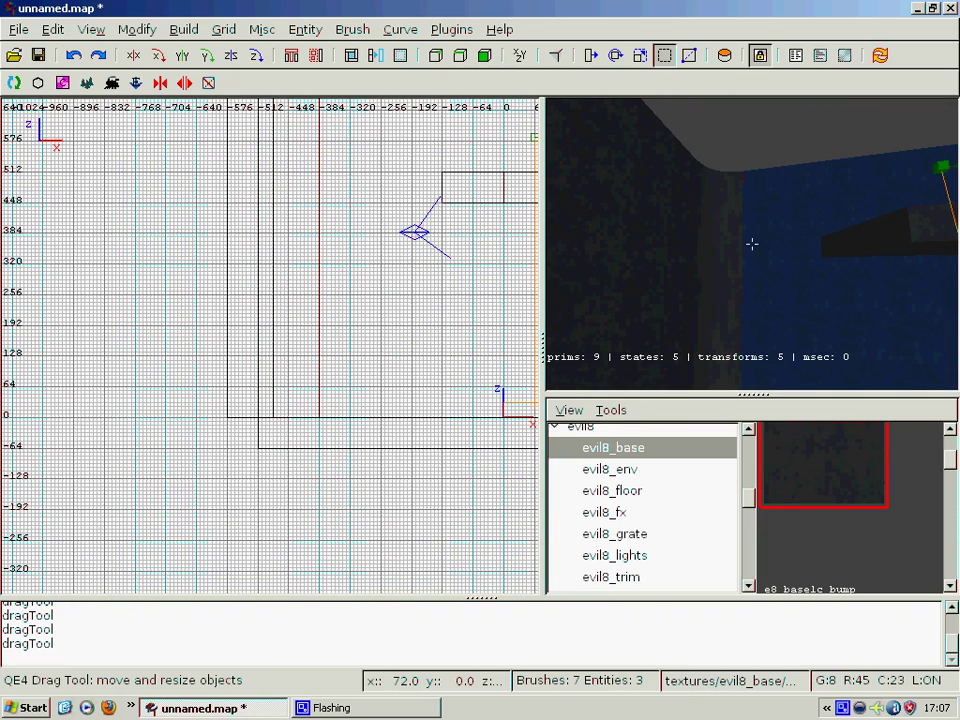
key(Up)
key(Up)
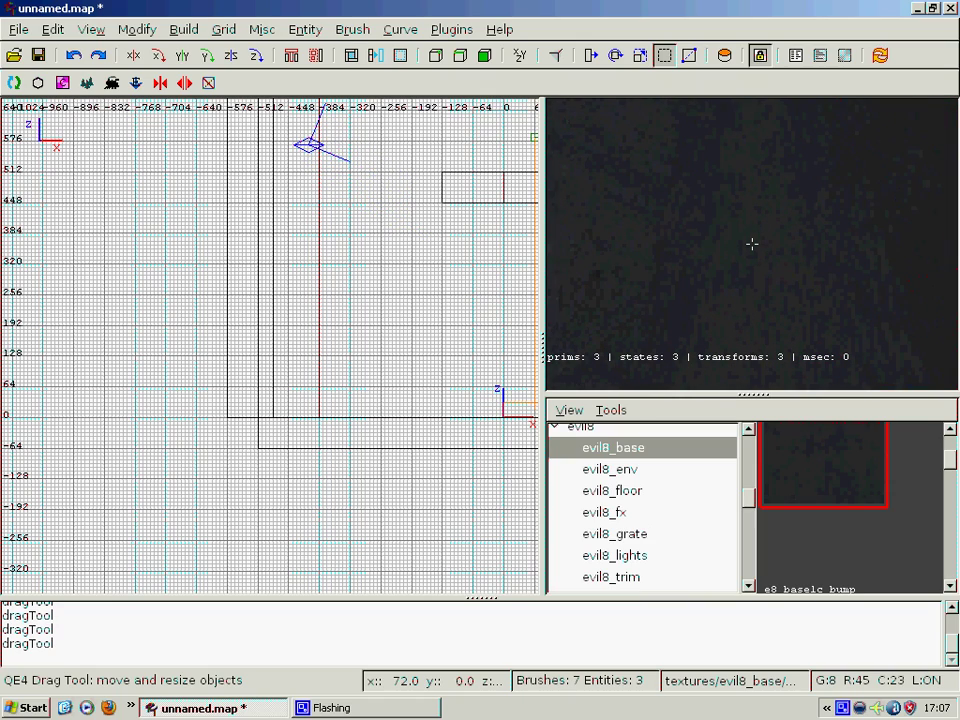
key(Down)
right_click(752, 244)
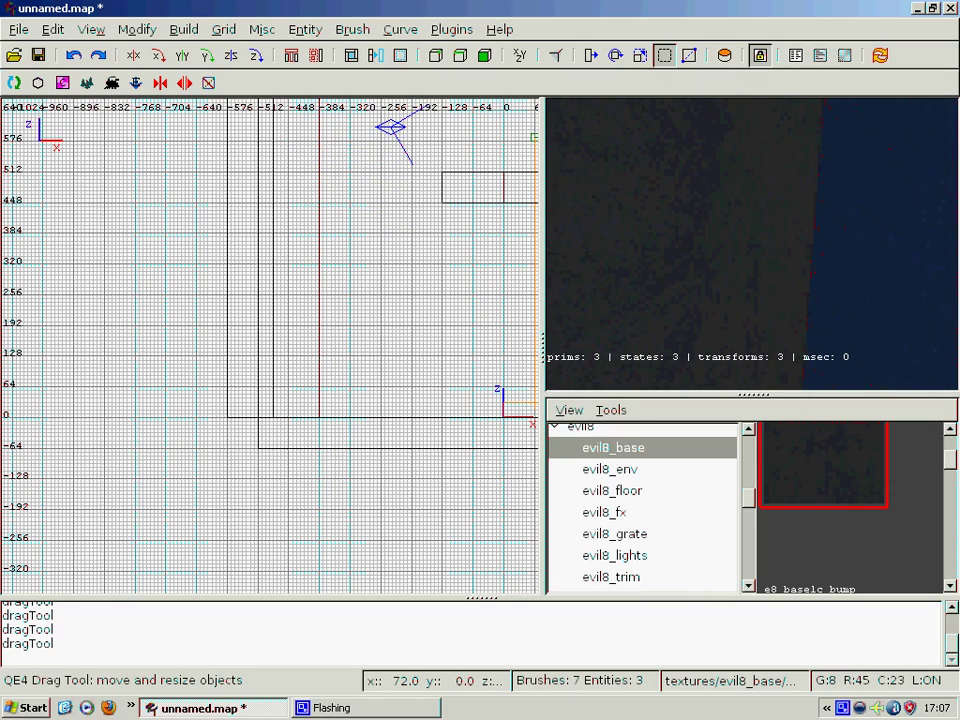
shift+click(728, 231)
key(s)
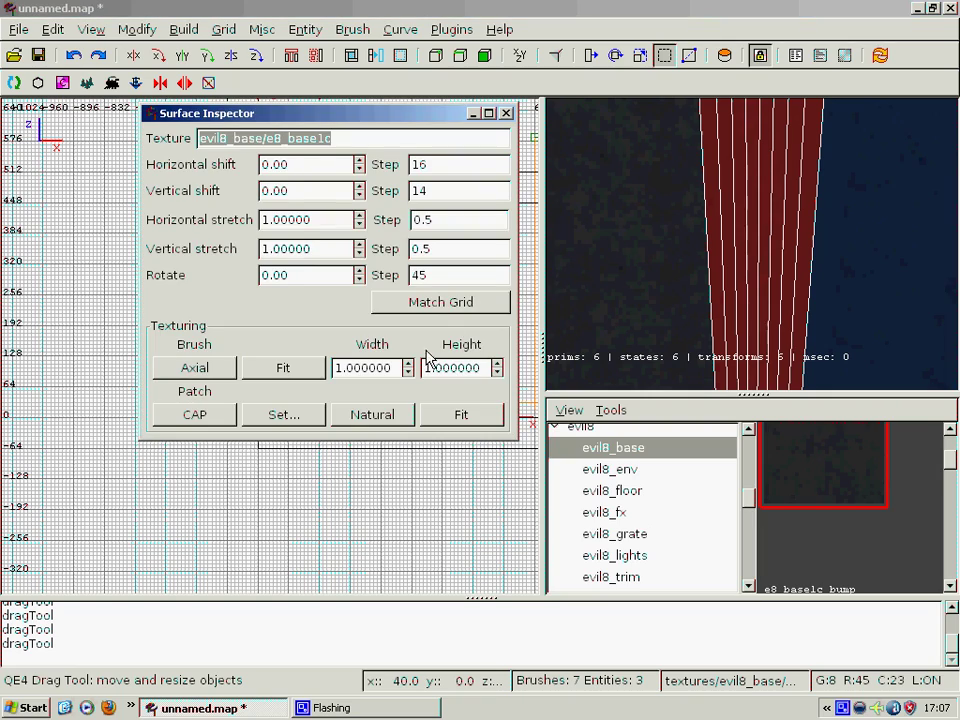
click(506, 113)
key(Escape)
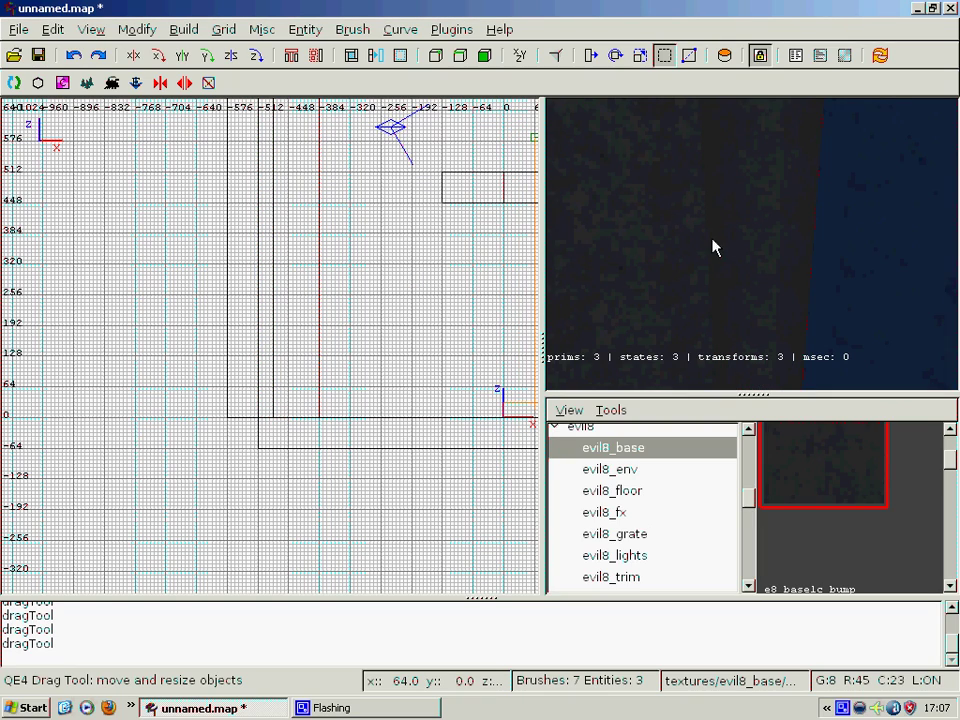
- Examine the rounded corner from near and far in the 3D view, with the 2D view switched to top
key(Down)
key(Up)
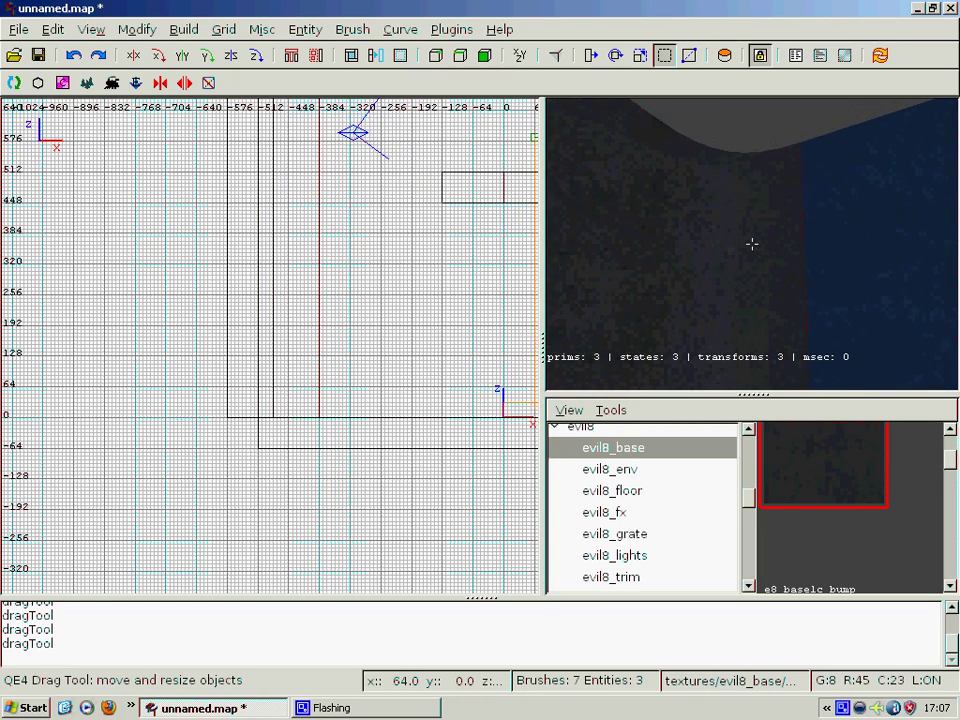
key(Down)
key(Up)
key(Down)
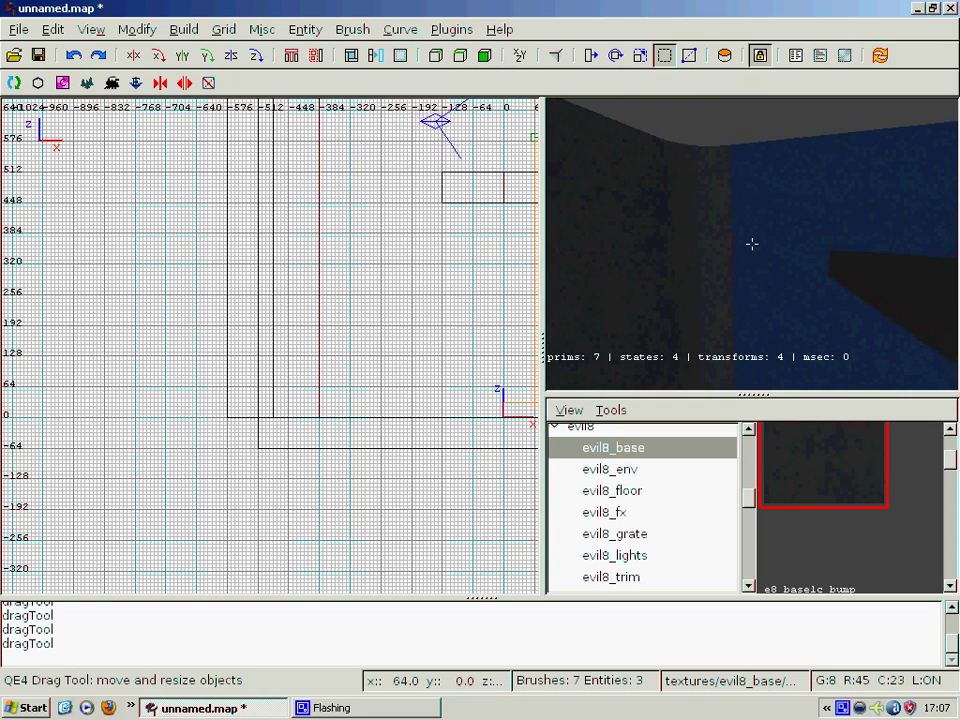
right_click(705, 245)
click(91, 29)
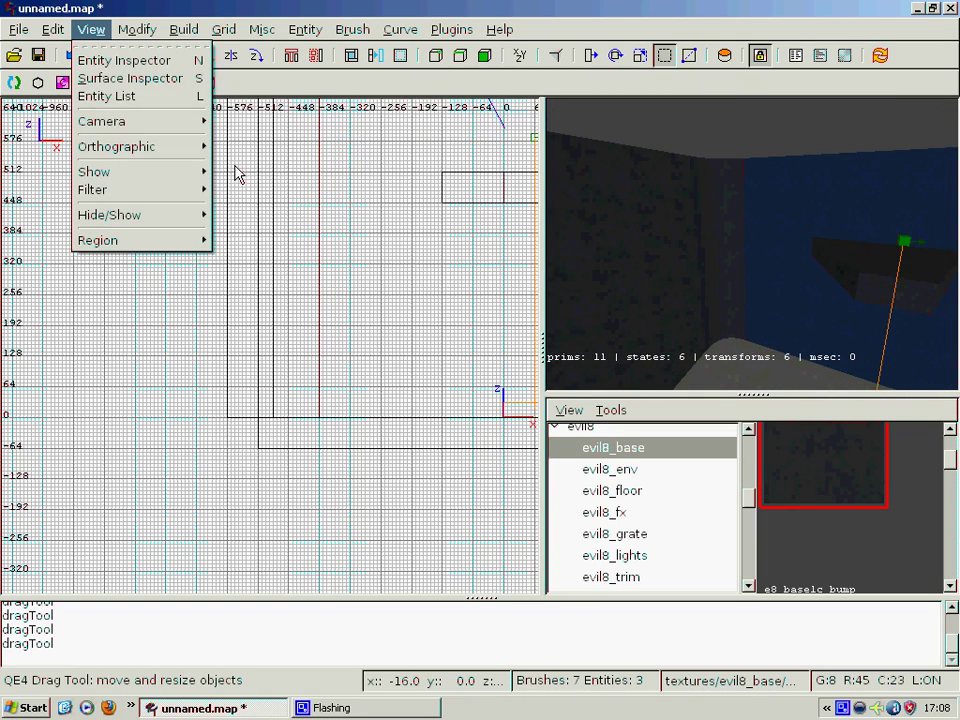
mouse_move(130, 146)
click(221, 152)
scroll(322, 241, down, 3)
right_click(752, 243)
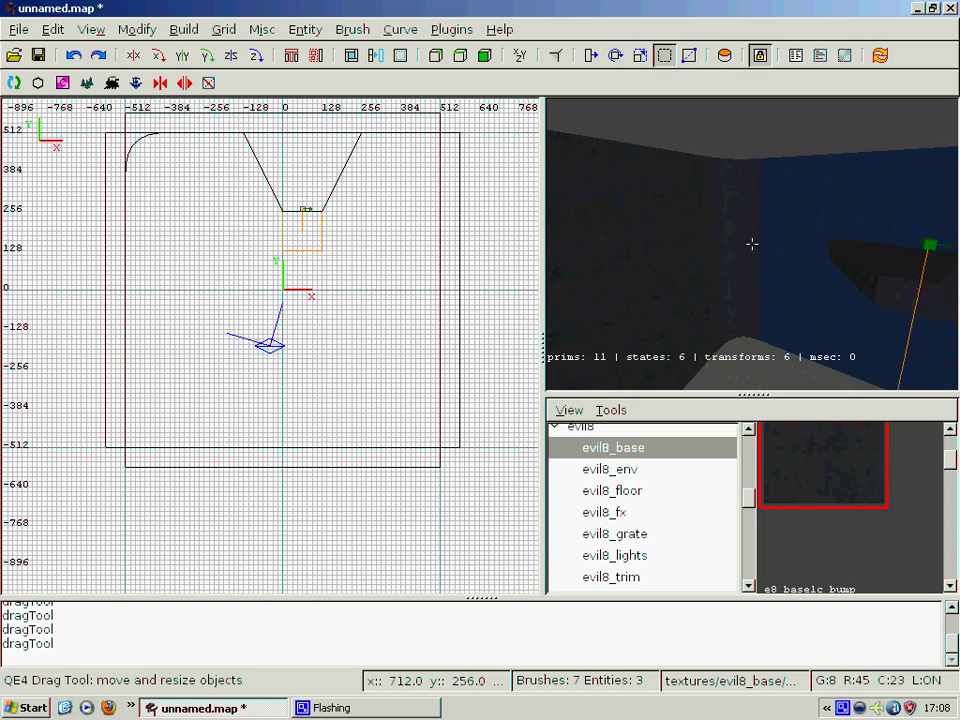
key(Up)
key(Left)
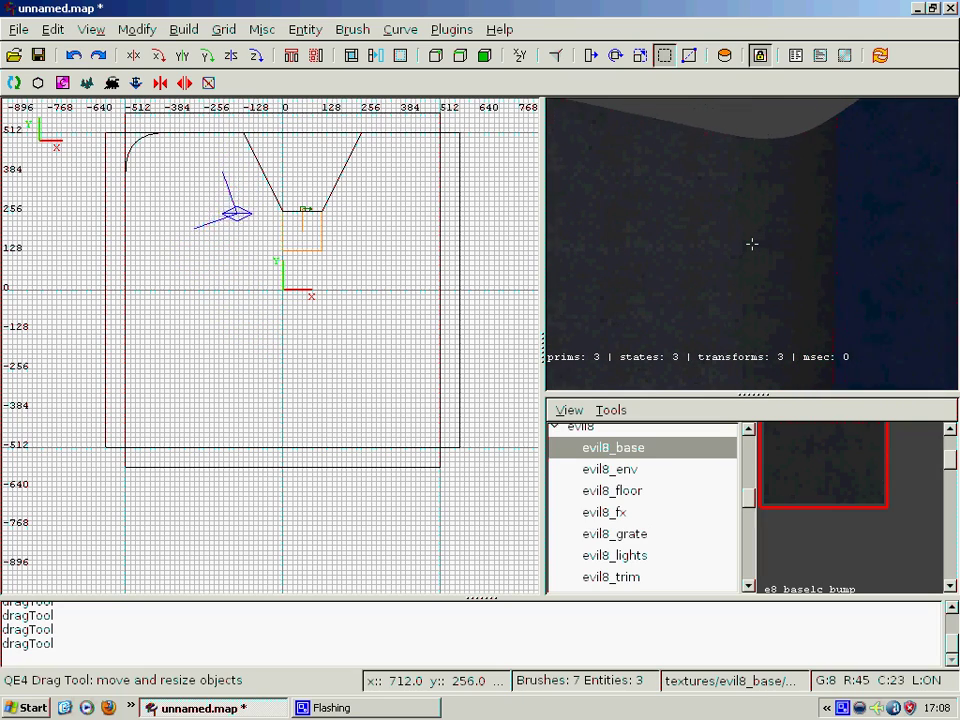
key(Down)
key(Right)
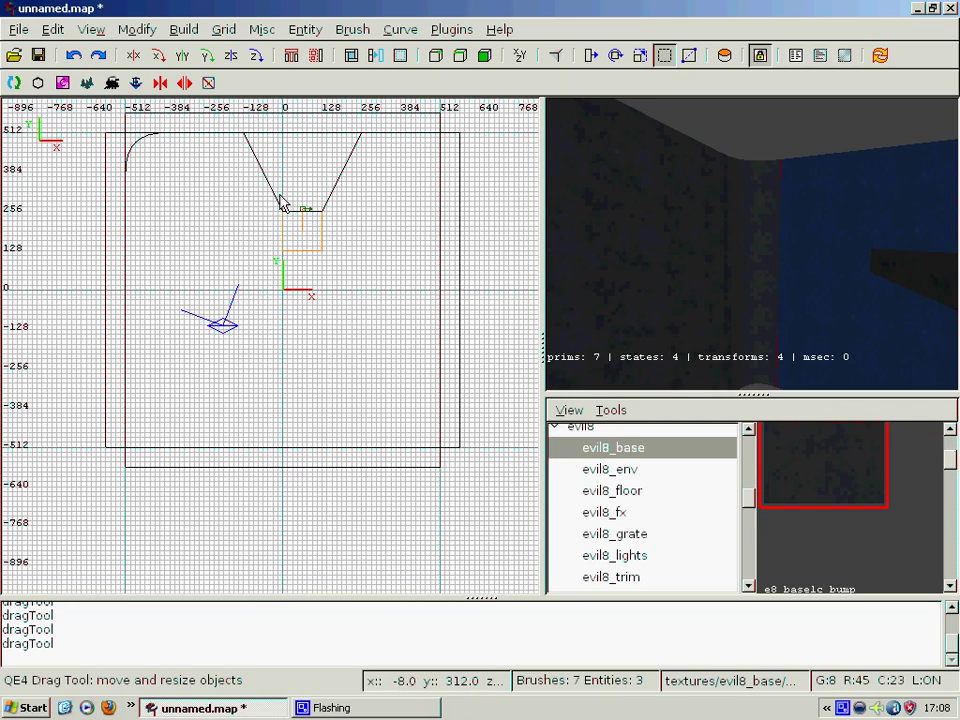
- Select the corner patch, show its vertices, inspect the control point at x -512, y 512, and deselect the patch
shift+click(750, 257)
click(437, 57)
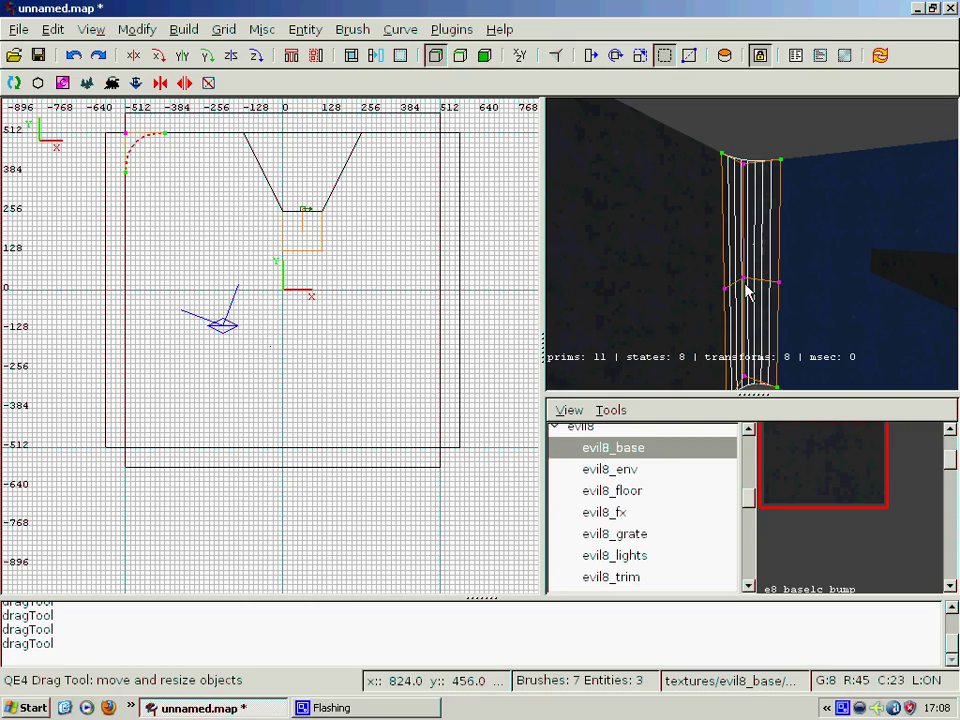
scroll(143, 187, up, 2)
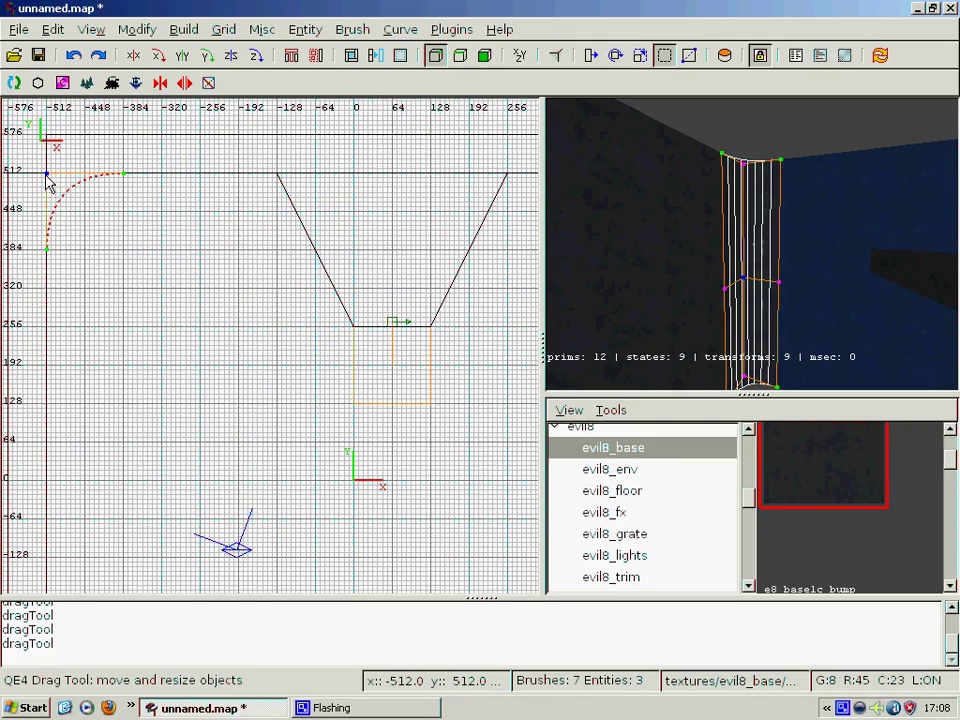
mouse_move(48, 182)
mouse_down()
mouse_move(261, 375)
mouse_move(339, 418)
mouse_move(255, 430)
mouse_move(412, 308)
mouse_move(188, 455)
mouse_move(377, 350)
mouse_move(62, 237)
mouse_move(46, 183)
mouse_up()
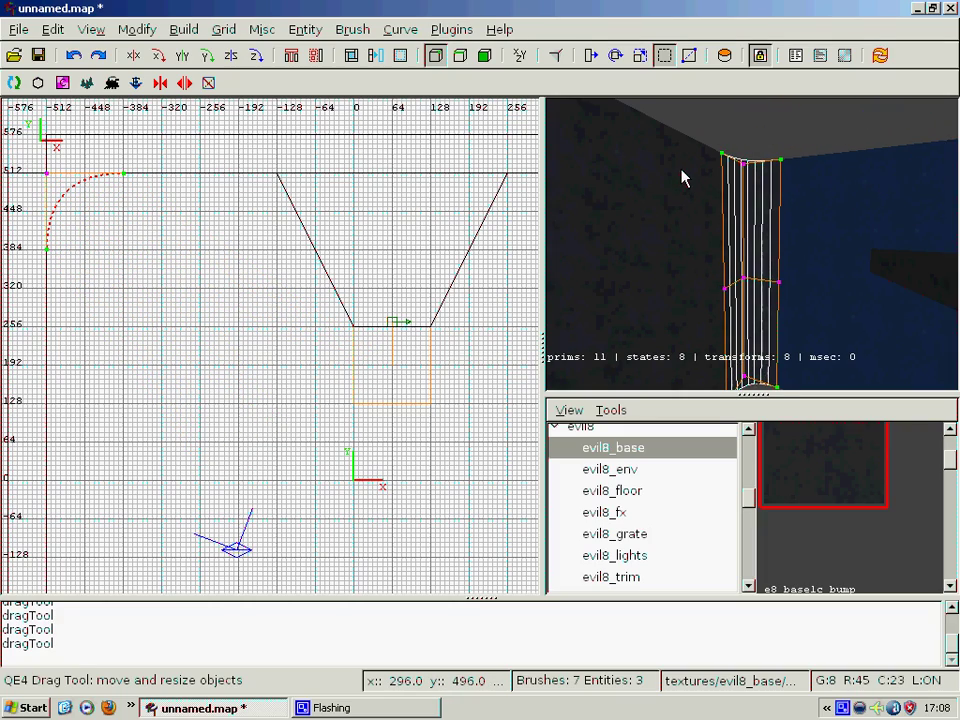
key(Escape)
key(Escape)
- Draw a long brush on the floor in the top view, spanning x -64 to 256 and y -320 to -256
scroll(276, 490, down, 1)
right_drag(276, 497, 261, 363)
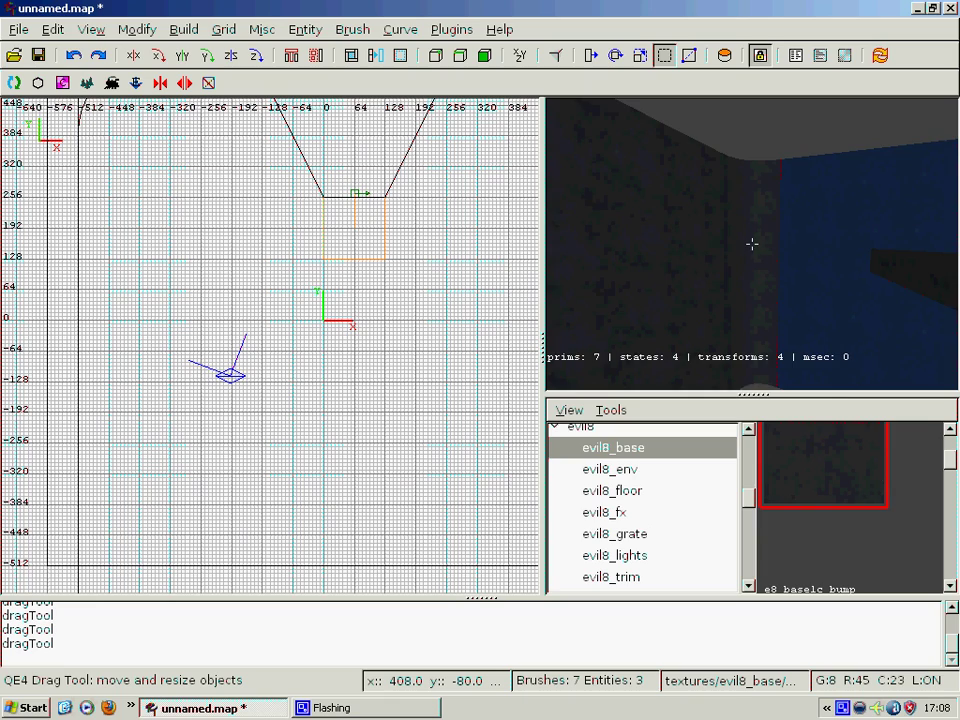
key(Right)
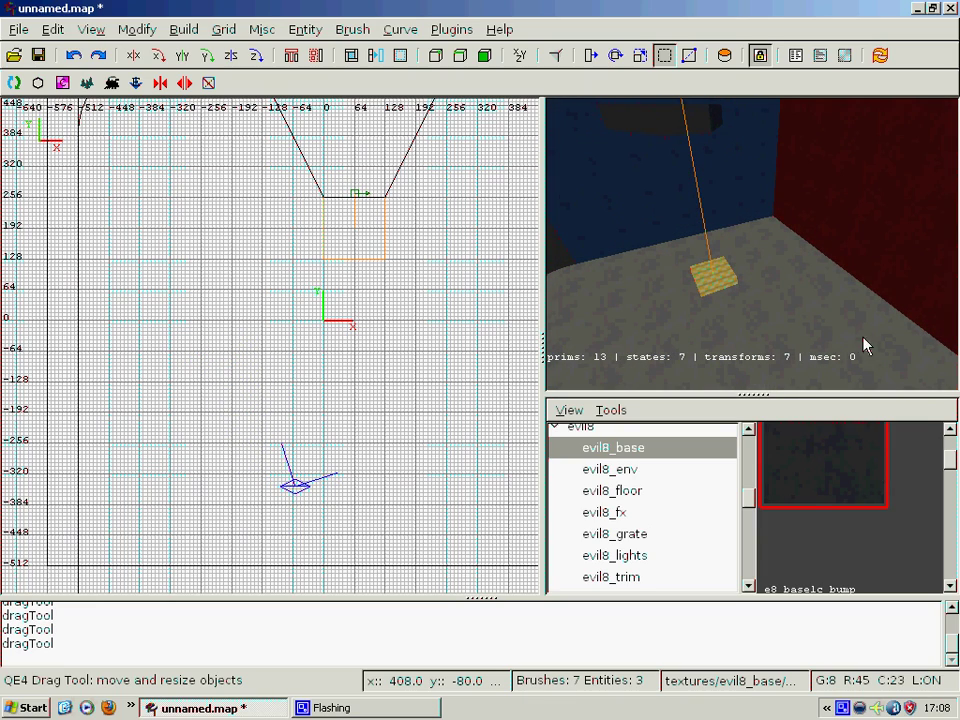
right_drag(317, 343, 237, 253)
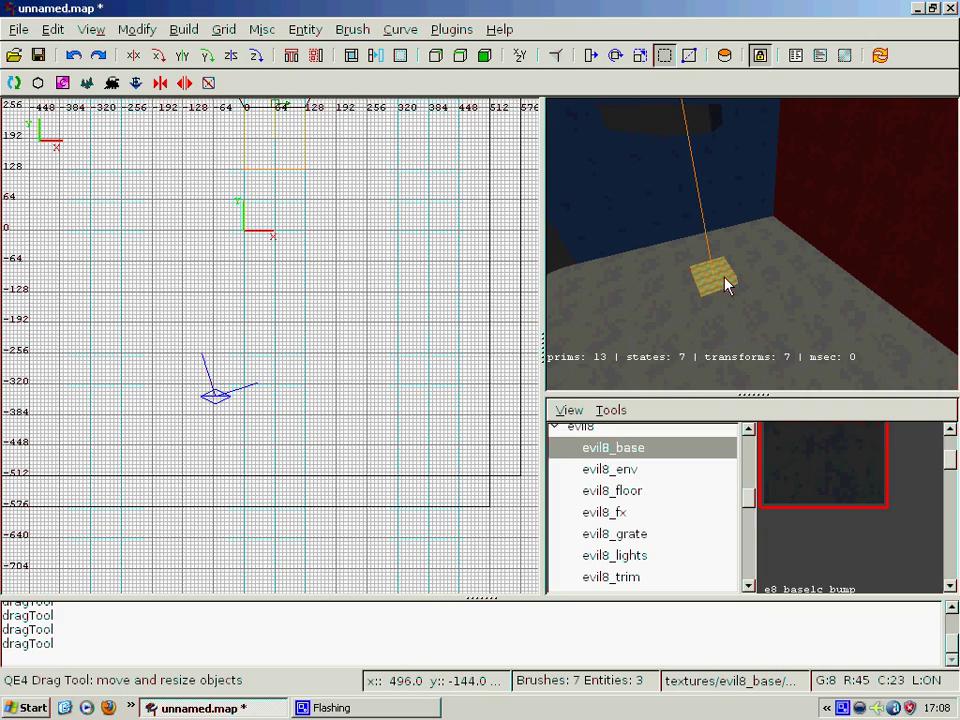
mouse_move(126, 356)
mouse_down()
mouse_move(289, 392)
mouse_move(279, 394)
mouse_up()
drag(210, 384, 310, 388)
scroll(400, 382, up, 4)
- Apply the evil8_base/e8_base1c texture to the long floor brush
right_click(750, 242)
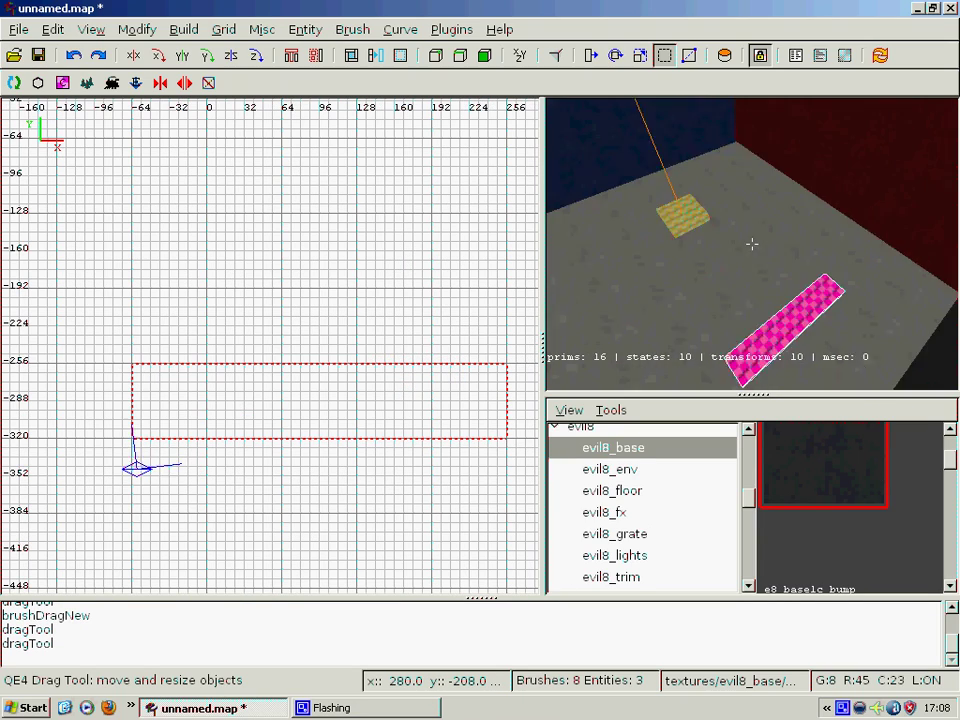
right_click(750, 242)
click(770, 456)
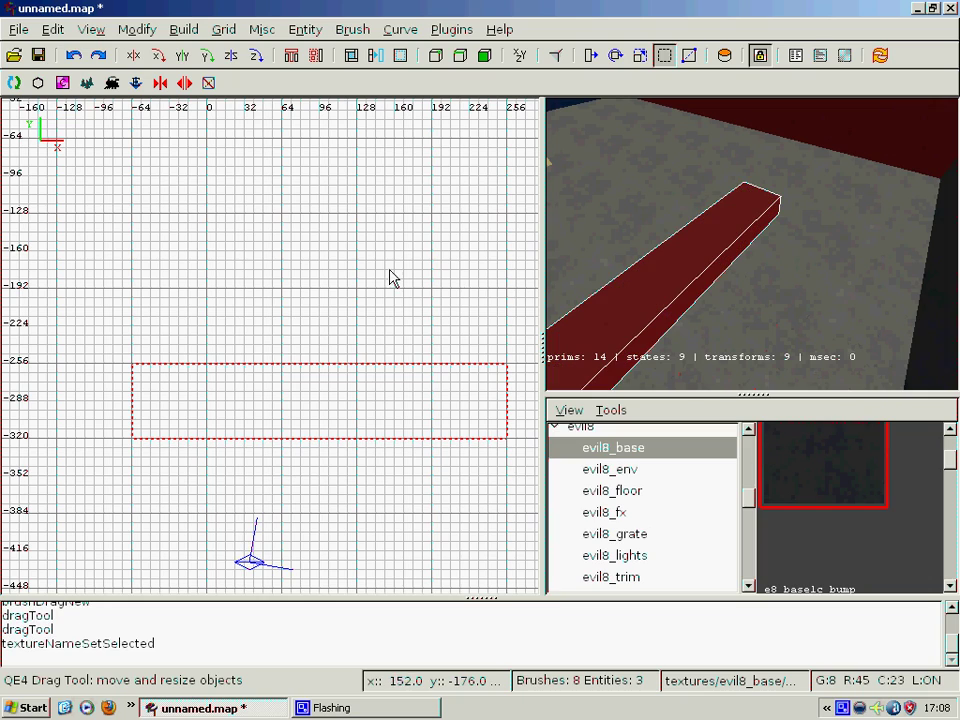
- Paste a copy of the long brush and shrink it to x 64 to 128, y -320 to -256, within the original
right_drag(393, 278, 316, 272)
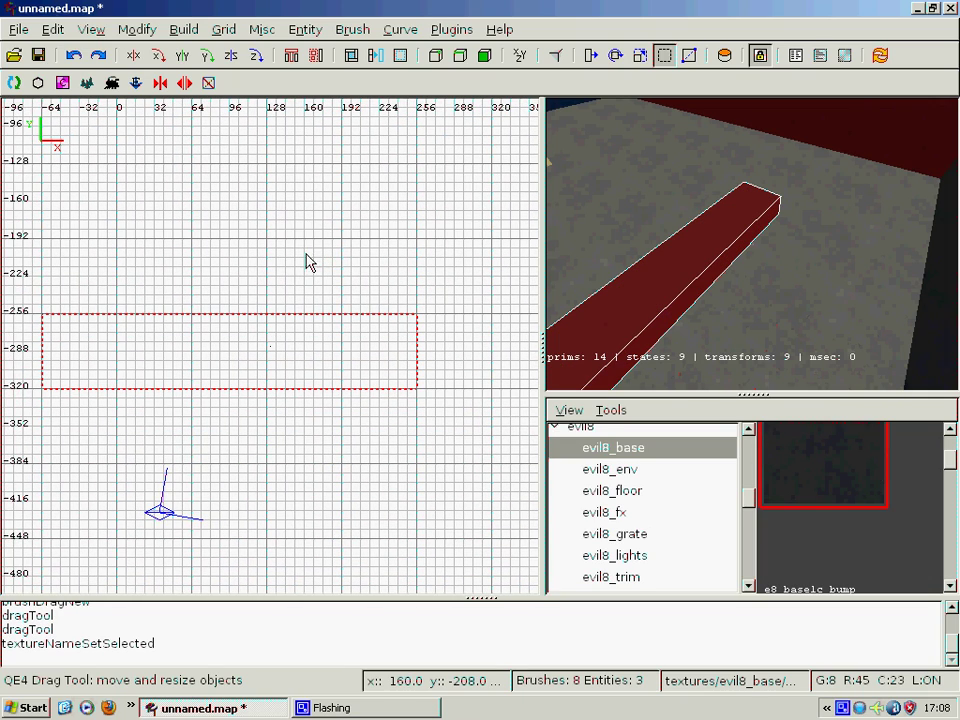
key(ctrl+v)
right_drag(64, 332, 45, 343)
mouse_move(107, 321)
mouse_down()
mouse_move(238, 332)
mouse_move(242, 324)
mouse_up()
right_drag(322, 324, 198, 327)
drag(400, 325, 253, 336)
right_drag(253, 336, 231, 289)
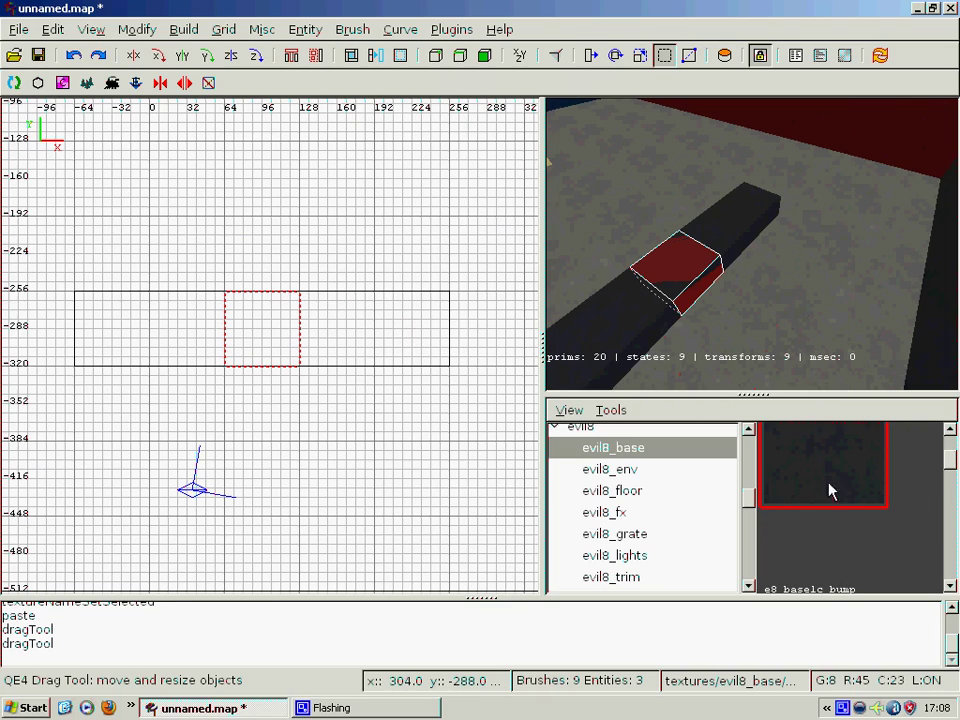
- Apply the common/origin texture to the small middle brush between x 64 and 128
drag(745, 505, 740, 478)
click(610, 508)
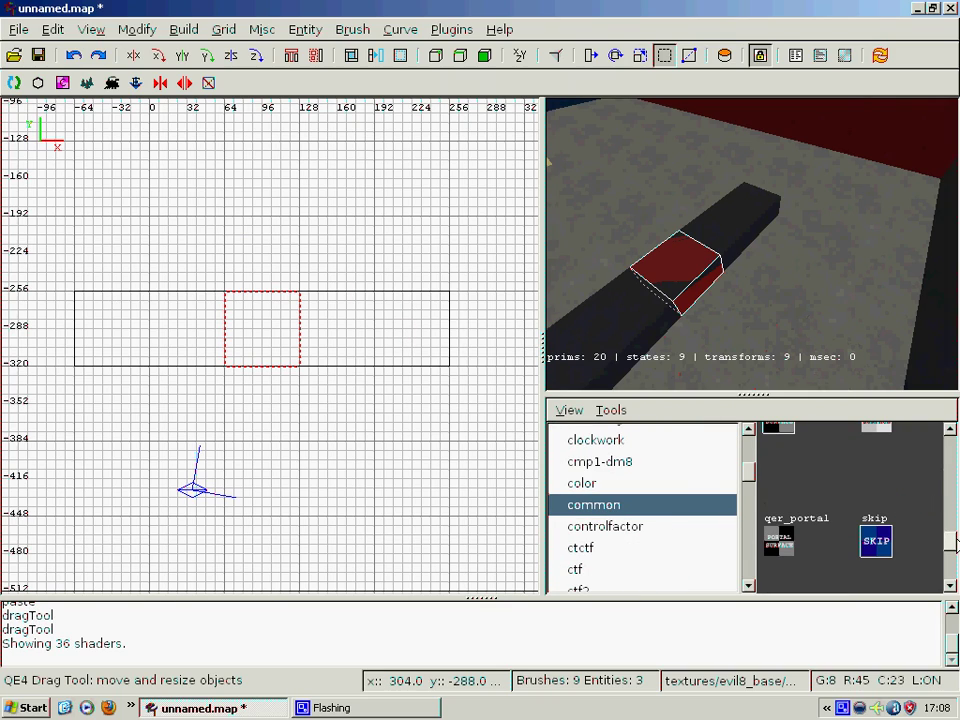
drag(955, 541, 913, 510)
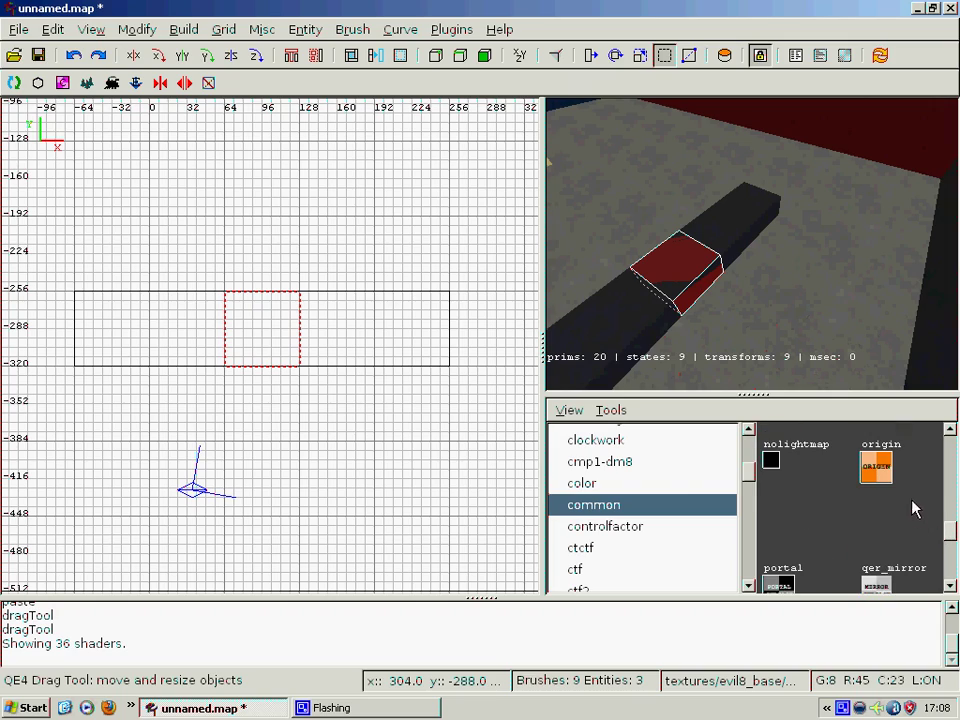
click(888, 478)
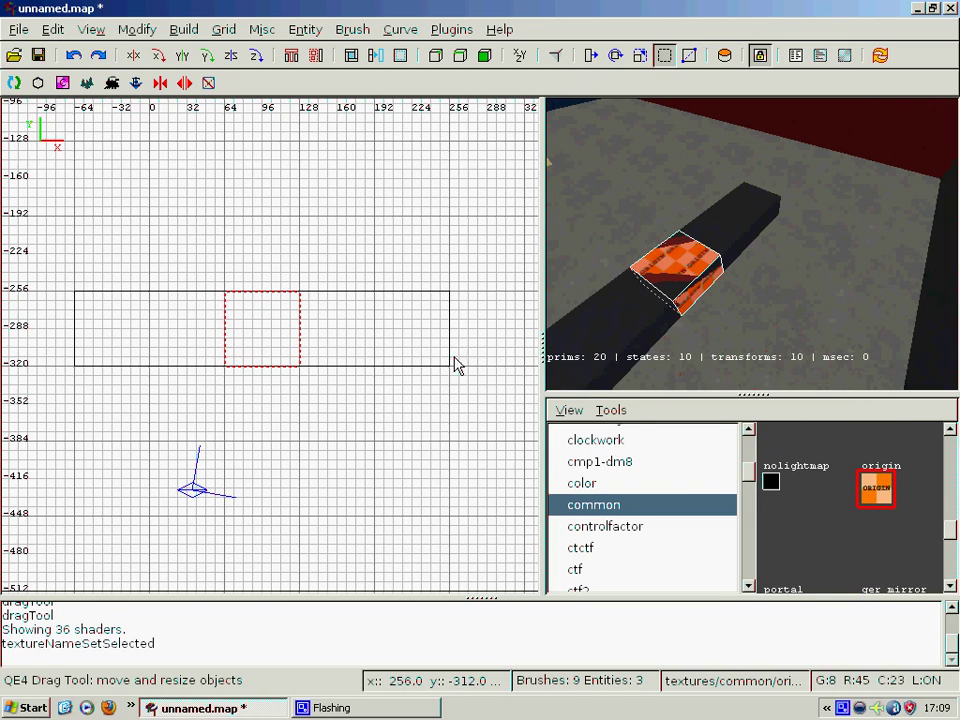
- Add the long floor brush to the selection with the origin brush and turn both into a func_rotating entity
shift+click(612, 316)
right_click(233, 331)
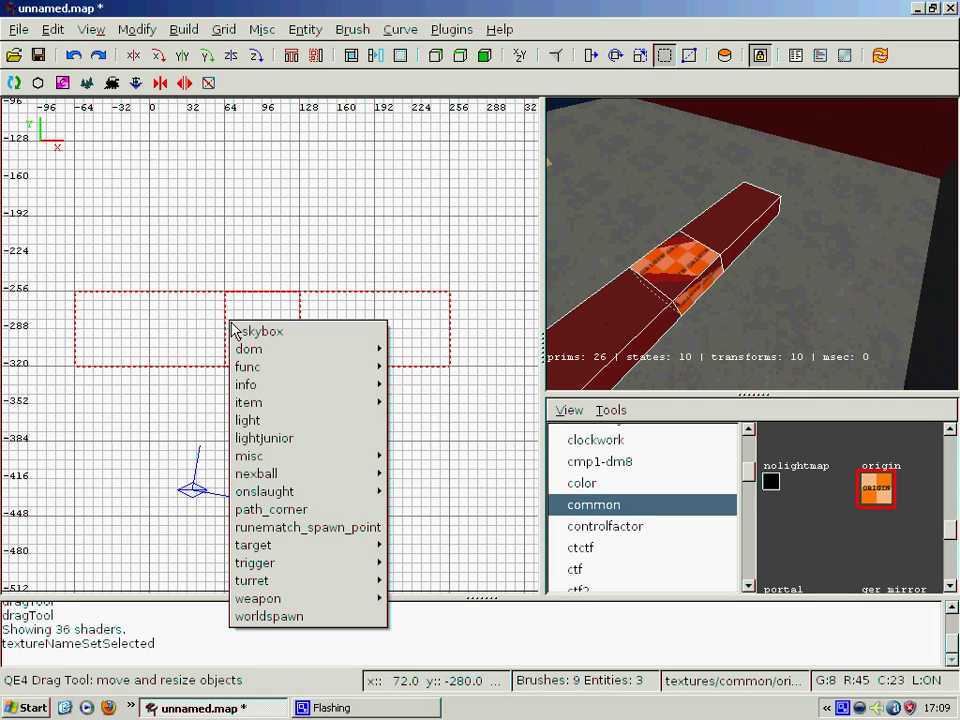
mouse_move(300, 375)
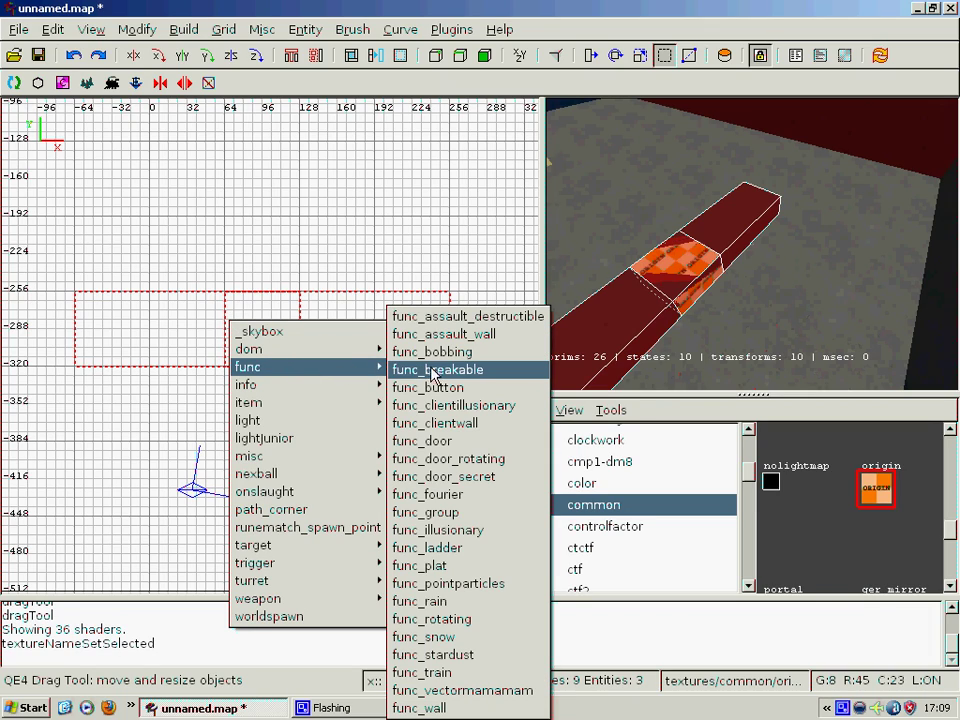
click(474, 635)
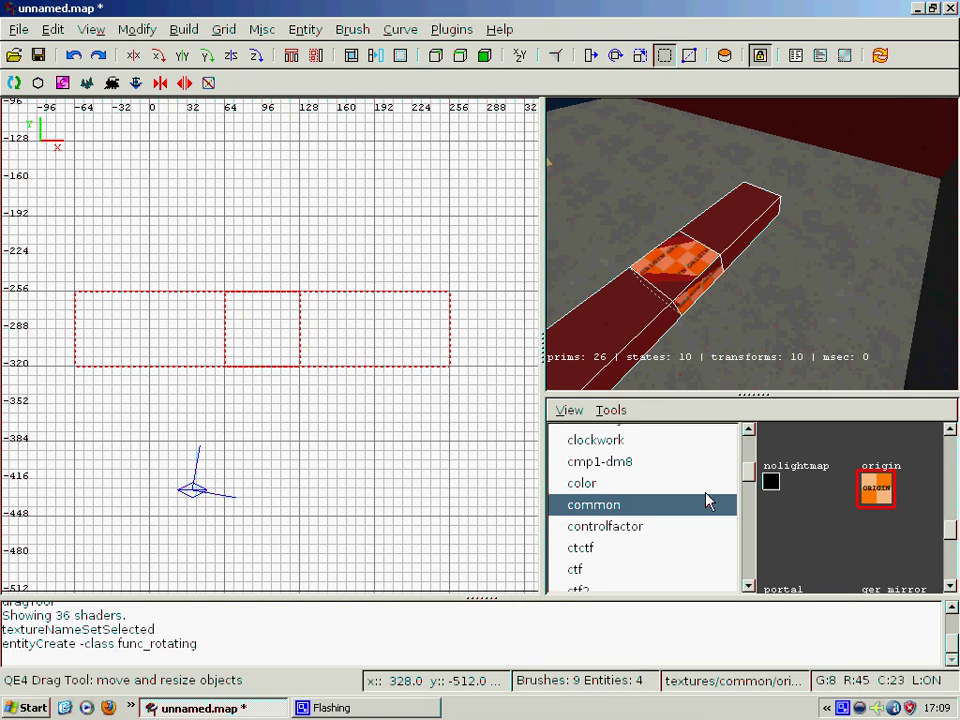
- Open the func_rotating entity's properties, read the descriptions of its keys such as speed, noise and dmg, and close them
right_click(729, 343)
mouse_move(752, 243)
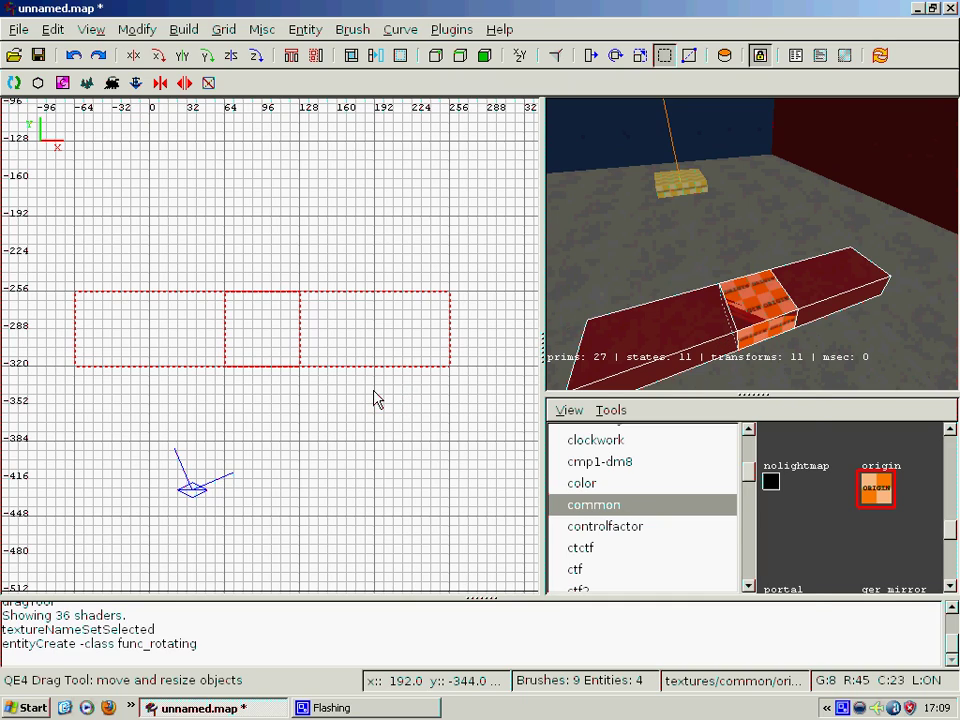
key(n)
drag(265, 222, 255, 195)
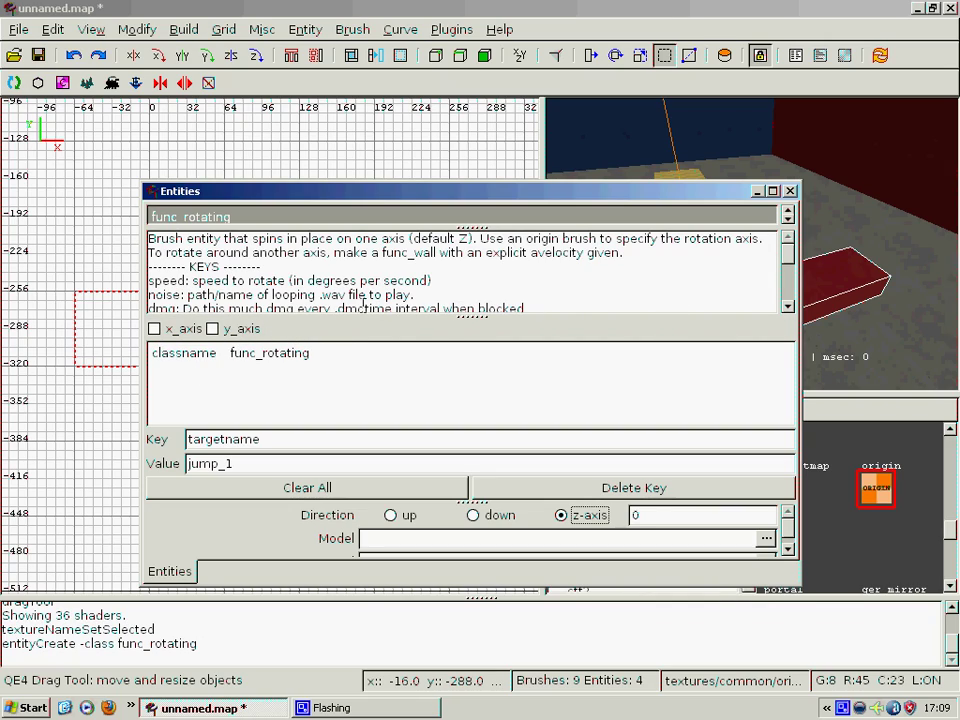
scroll(792, 257, down, 2)
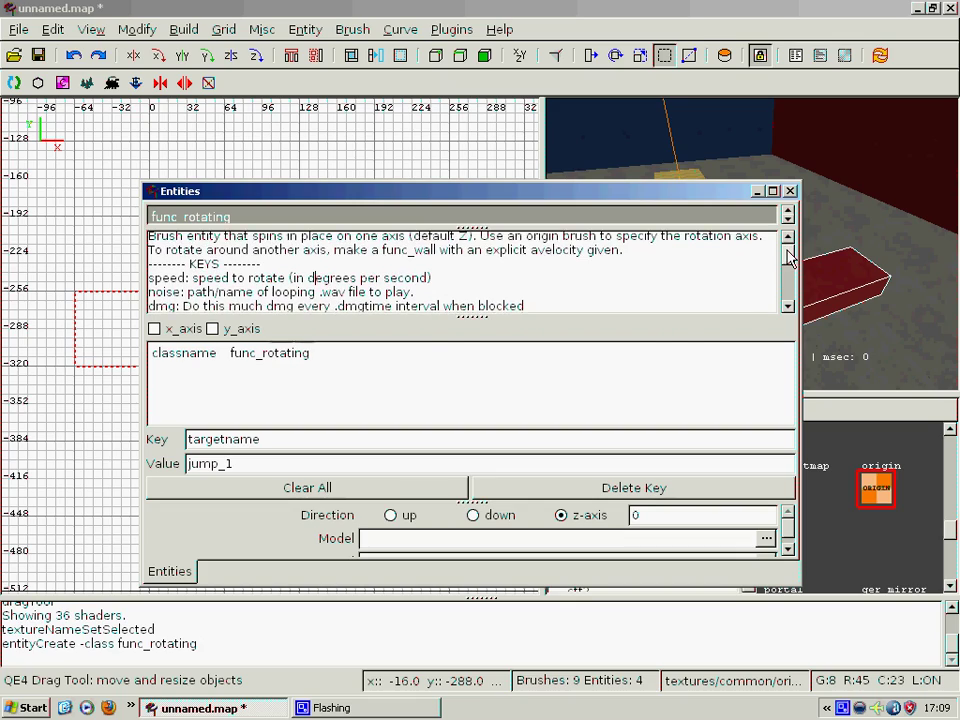
scroll(792, 262, down, 1)
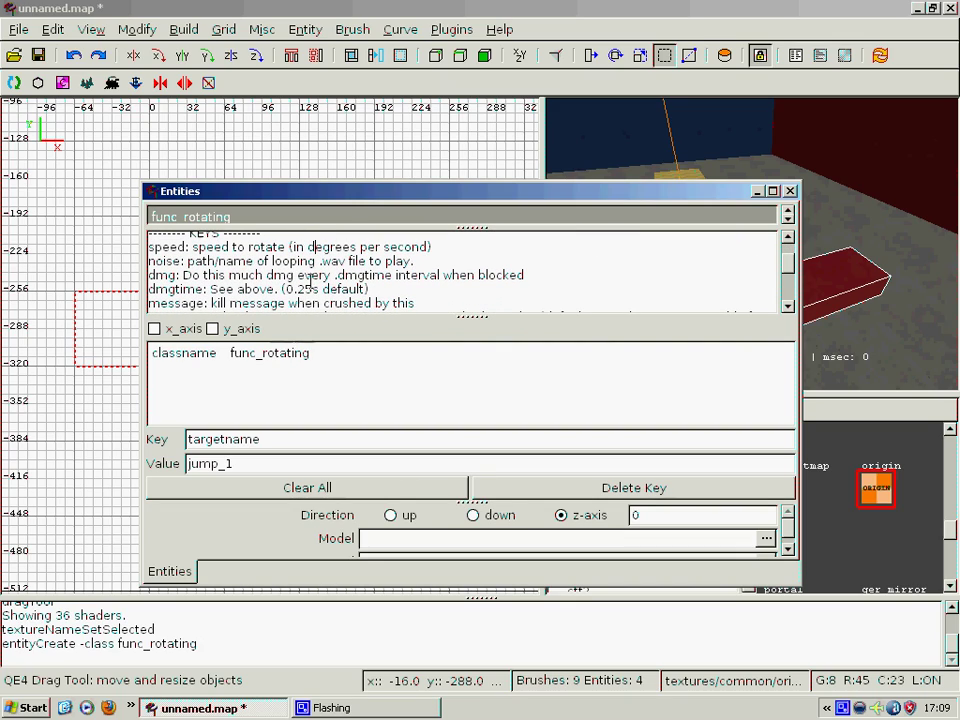
click(791, 191)
- Look over the rotating brush and its surroundings in the 3D and top views, and deselect the entity
right_click(786, 221)
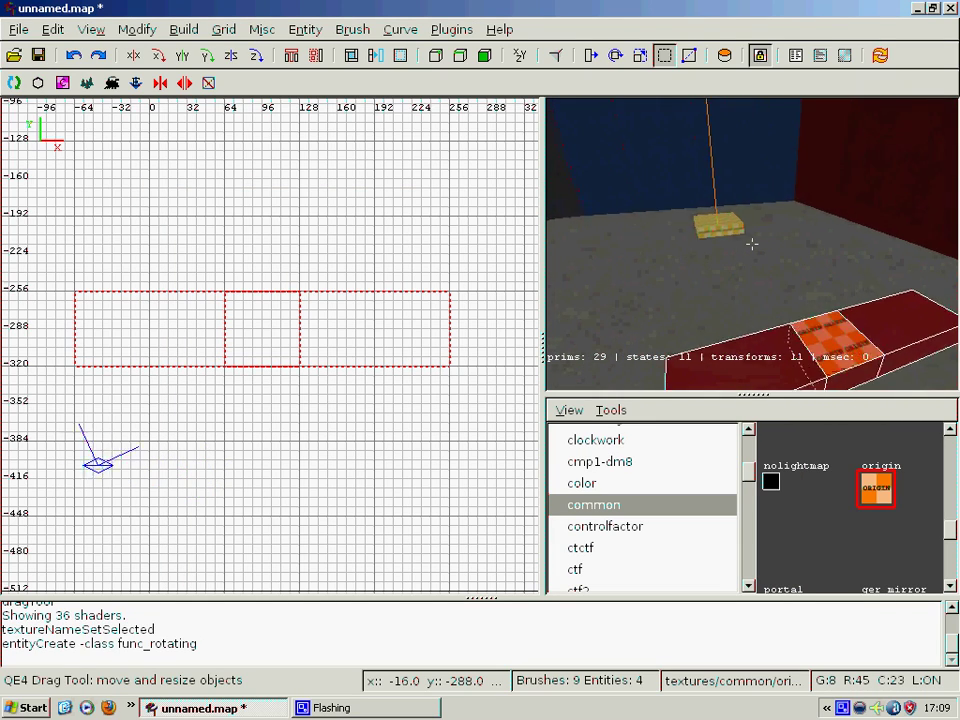
mouse_move(752, 243)
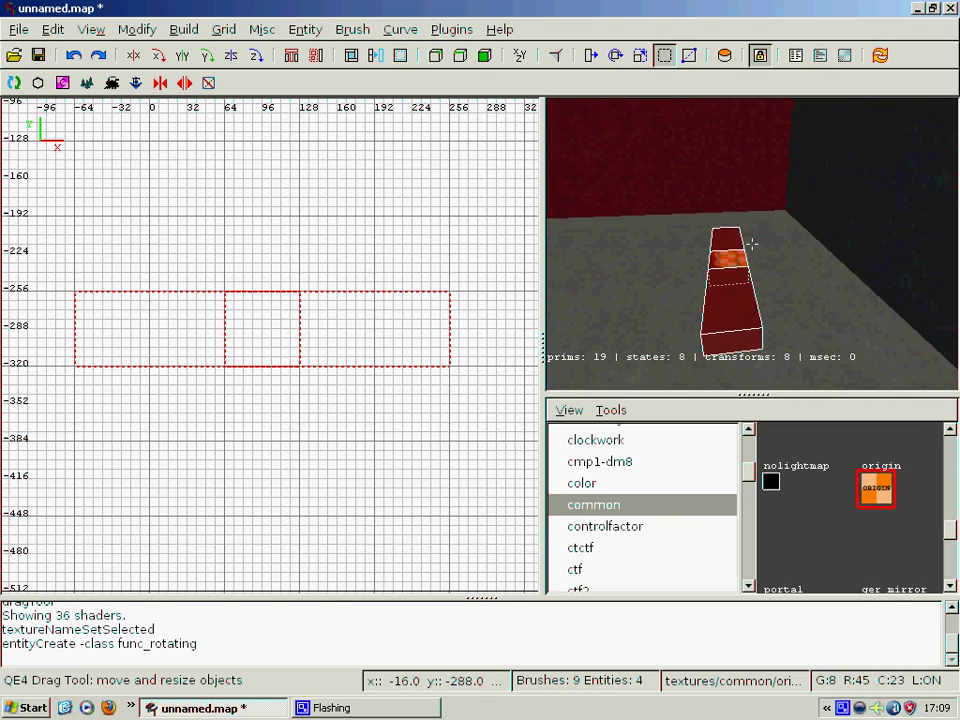
right_click(752, 243)
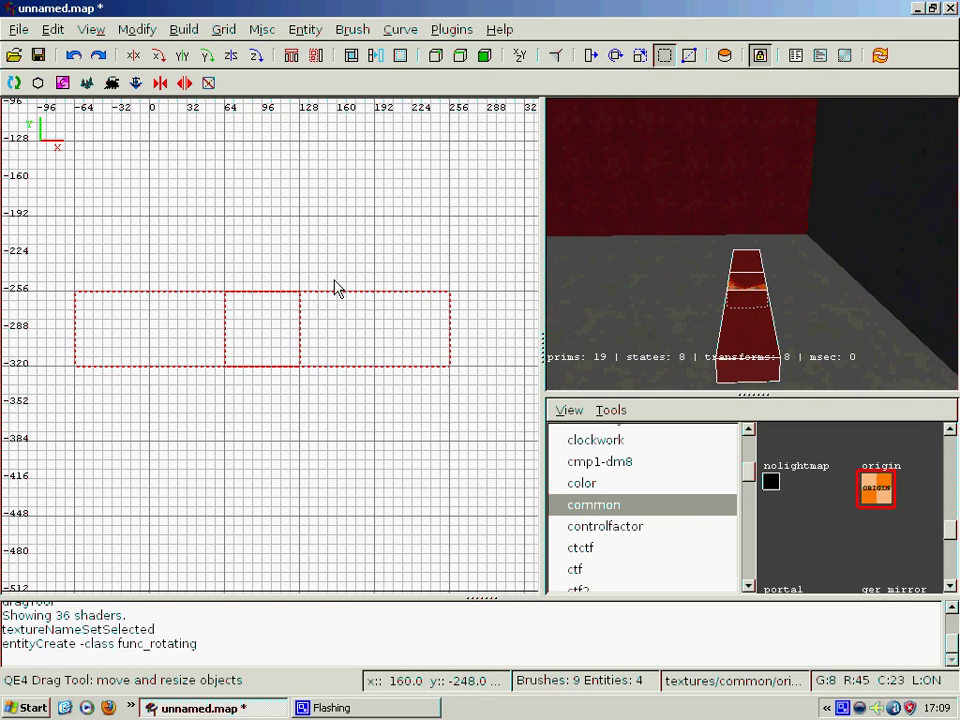
scroll(300, 316, down, 3)
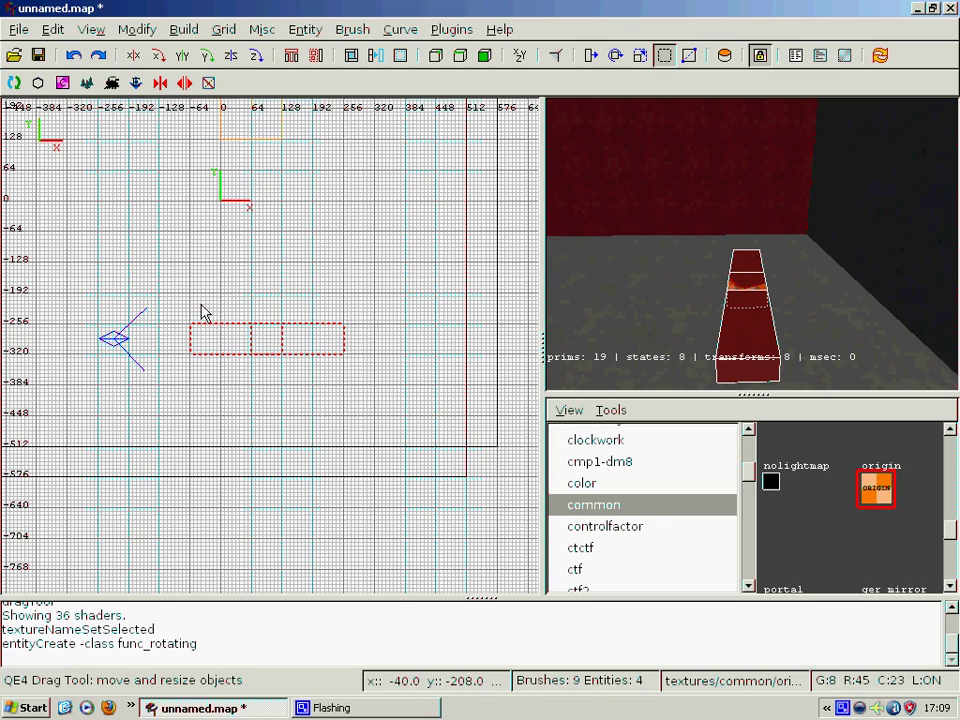
right_click(731, 294)
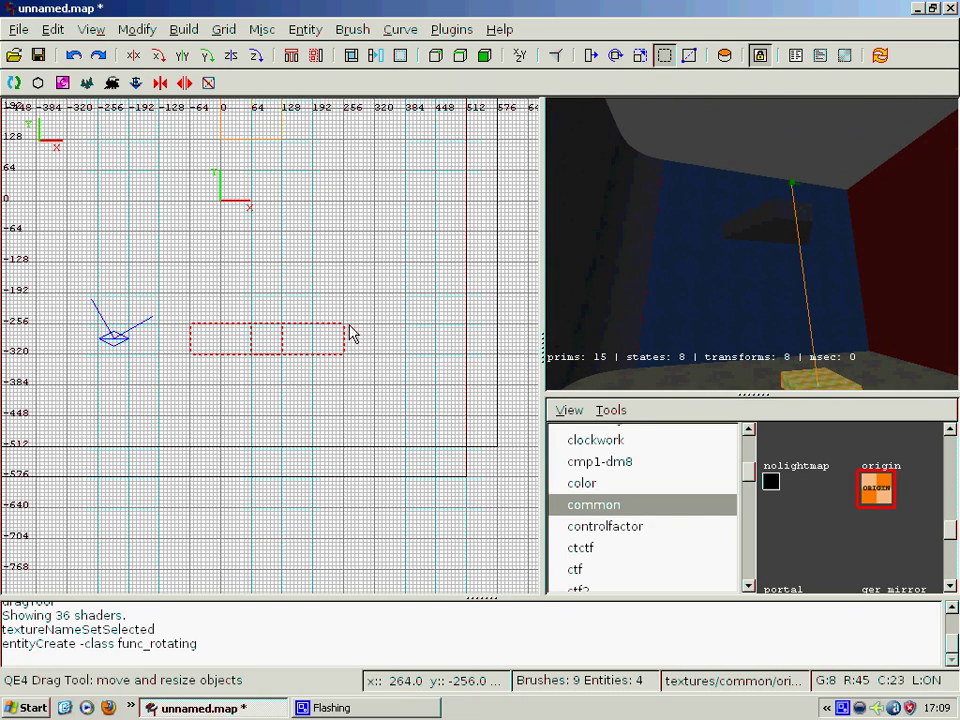
key(Escape)
scroll(399, 289, down, 2)
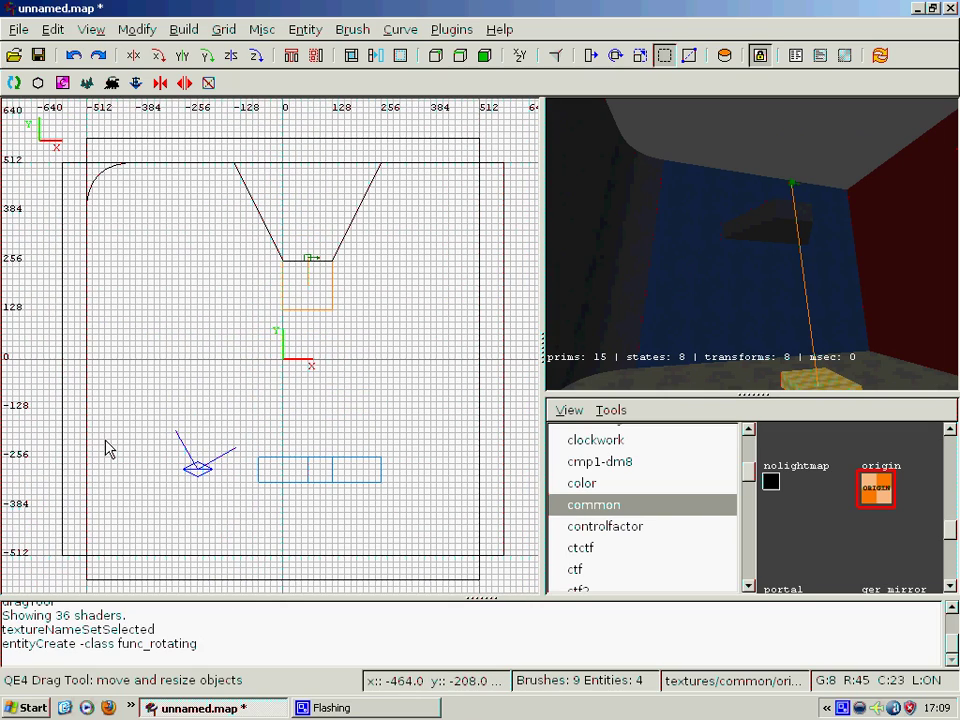
right_click(712, 134)
right_click(712, 134)
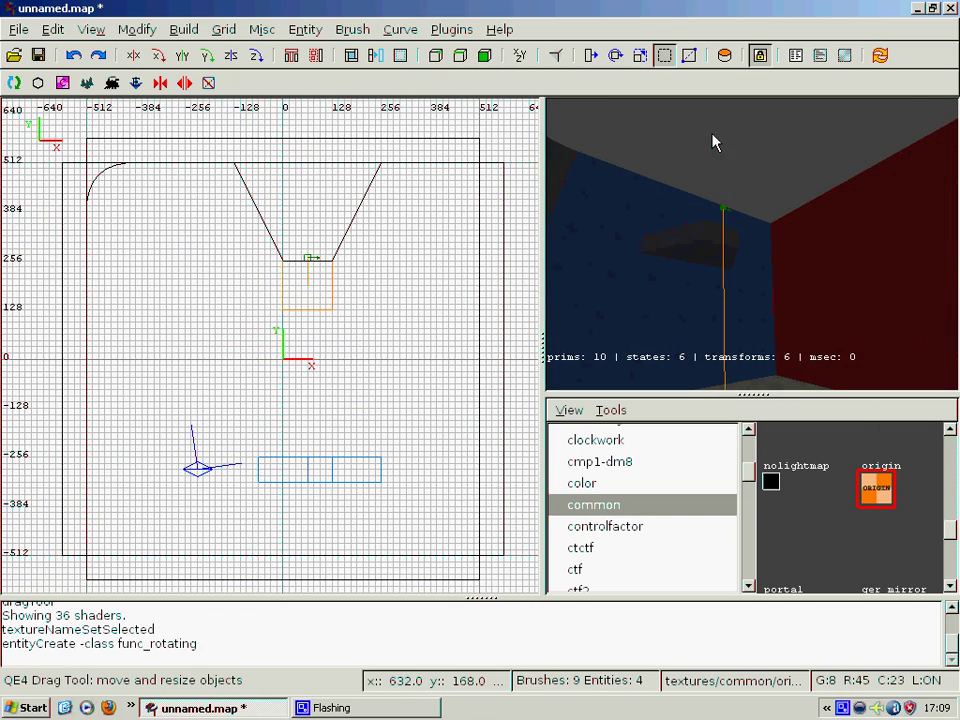
right_drag(268, 374, 257, 338)
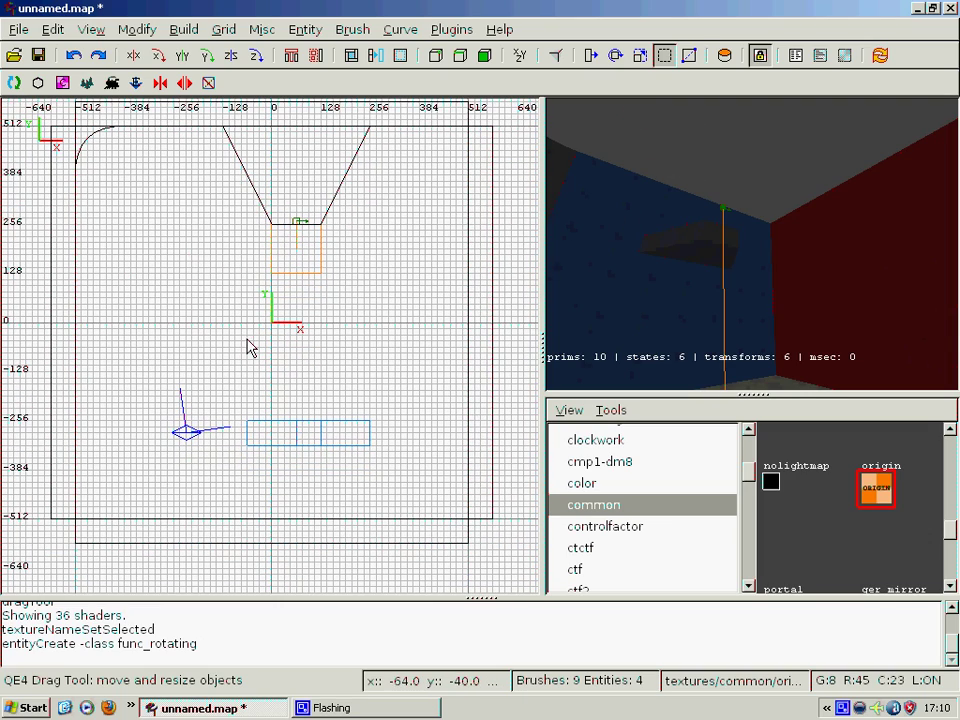
right_click(845, 708)
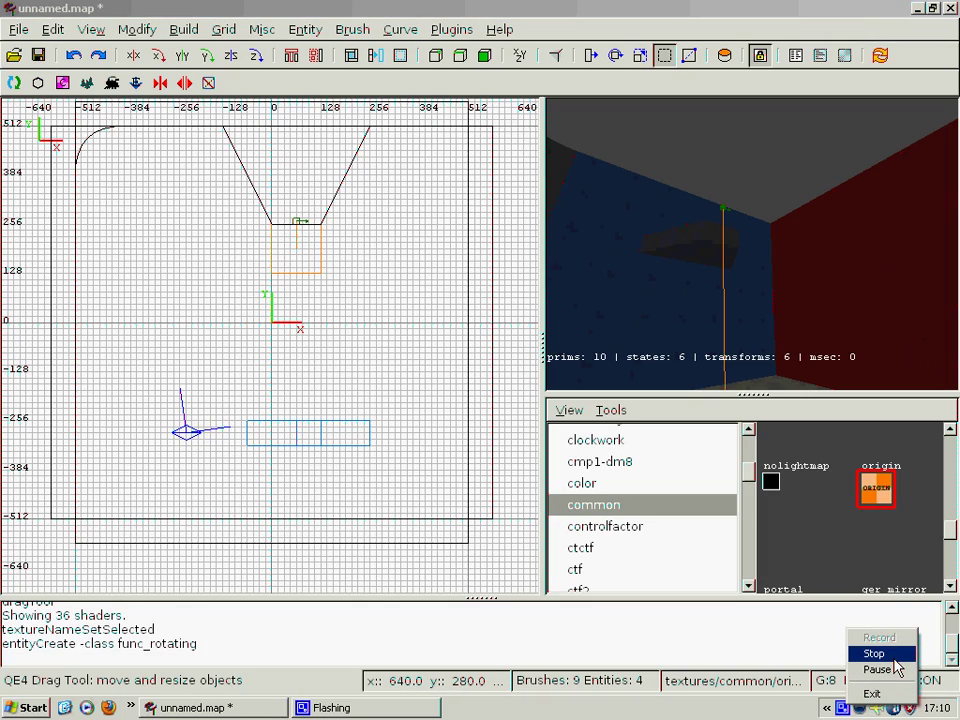